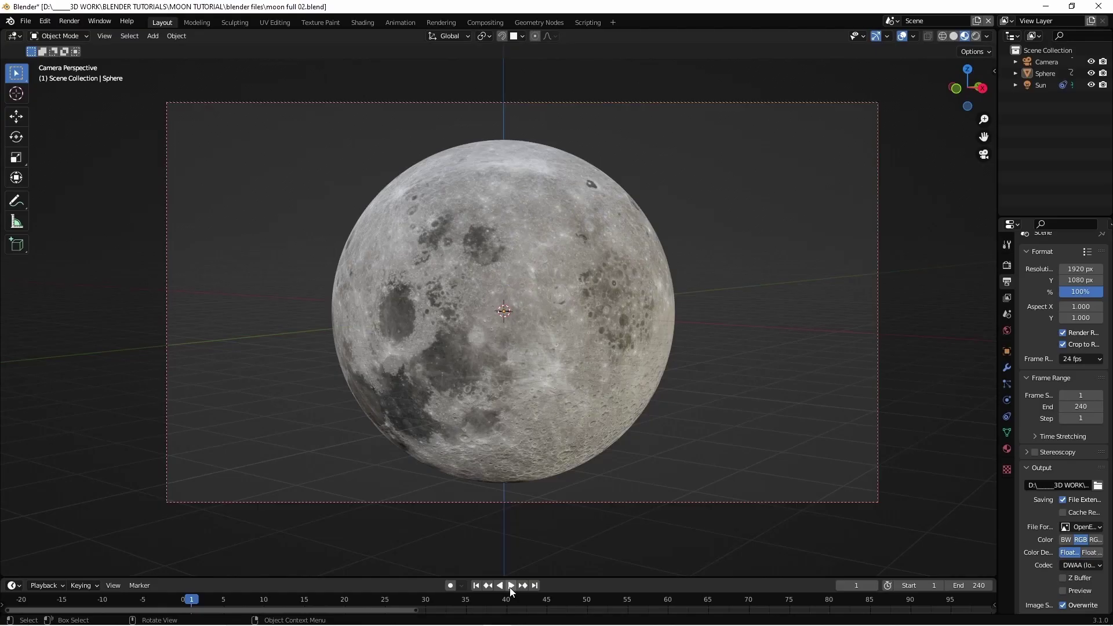
Play back the finished moon animation in the viewport
click(510, 587)
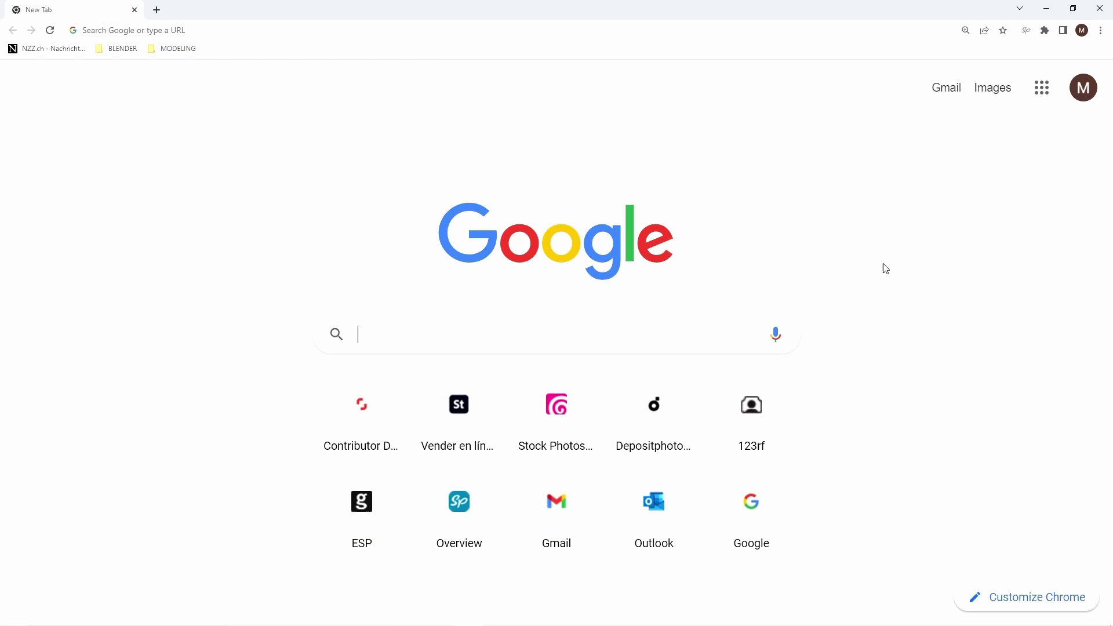
Switch to Chrome, search Google for "cgi moon kit" and open the NASA Scientific Visualization Studio result
click(406, 336)
text(cgi )
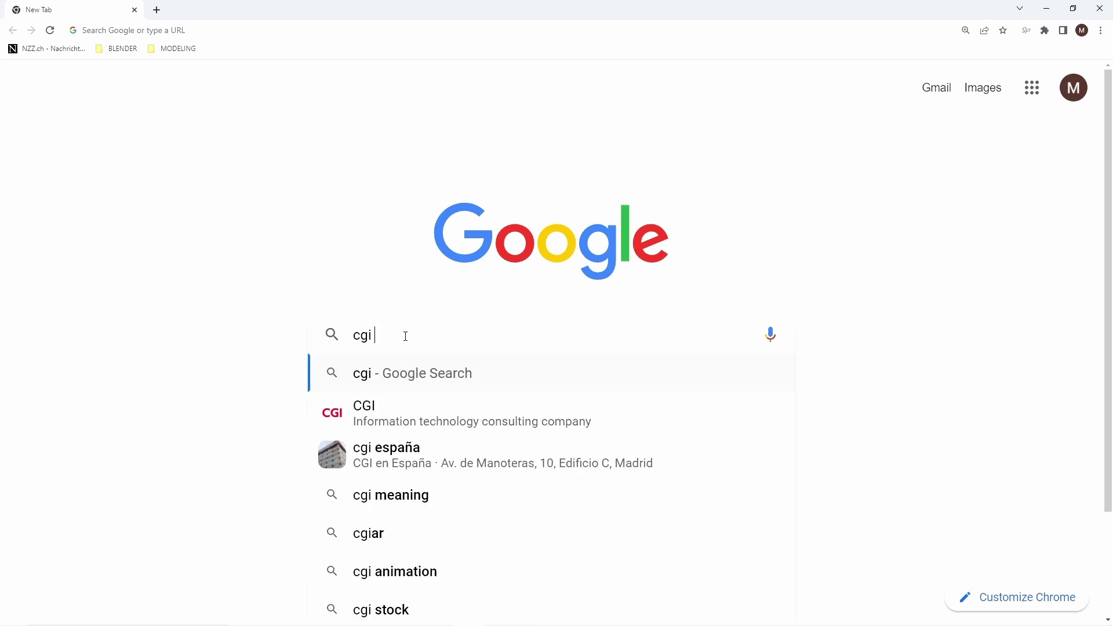
text(moon kit)
key(Return)
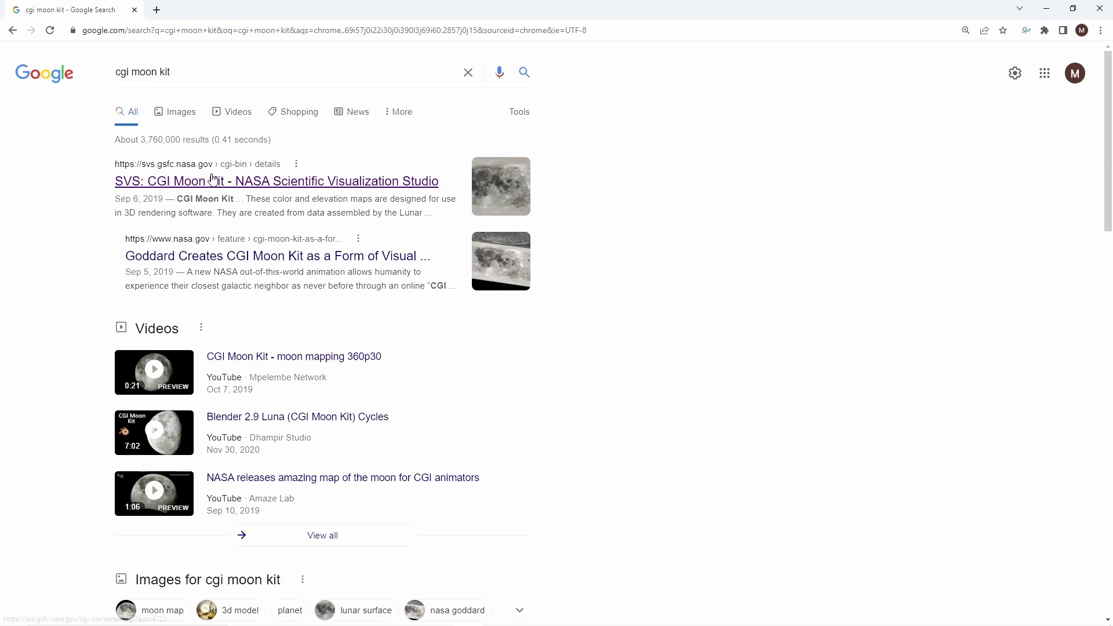
click(213, 185)
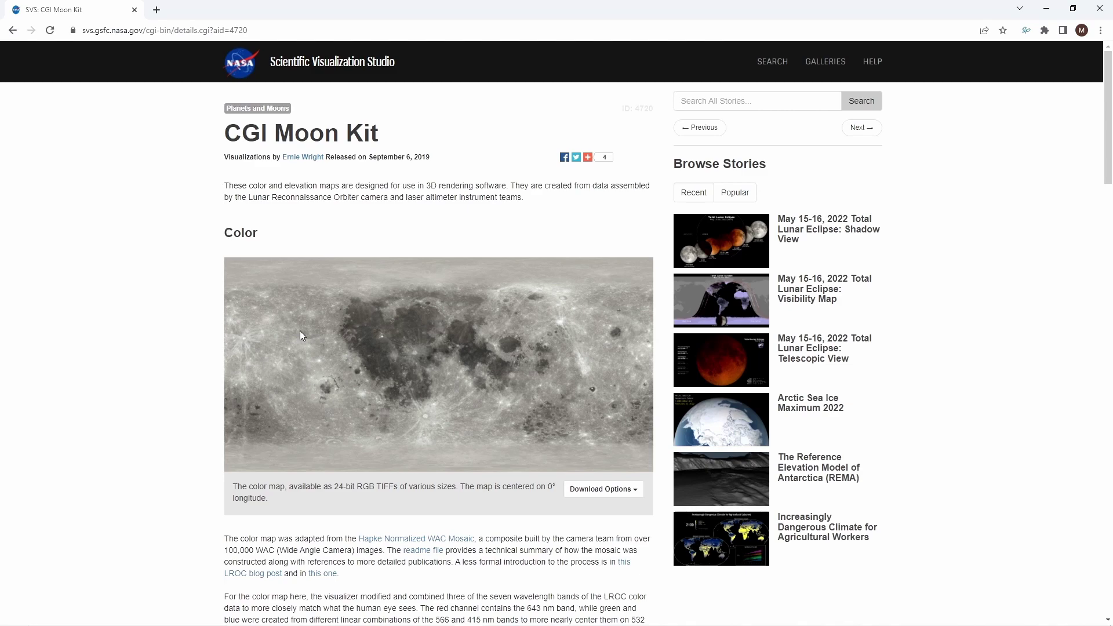
Look over the color and displacement map sections of the CGI Moon Kit page and show the color map's download options
scroll(310, 340, down, 10)
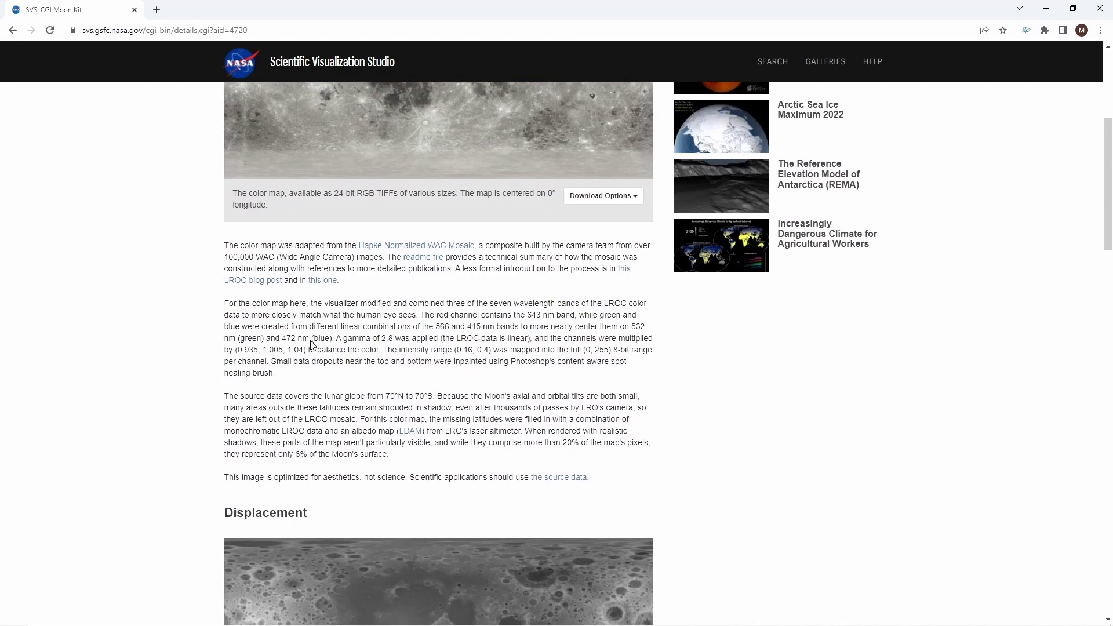
scroll(311, 341, up, 9)
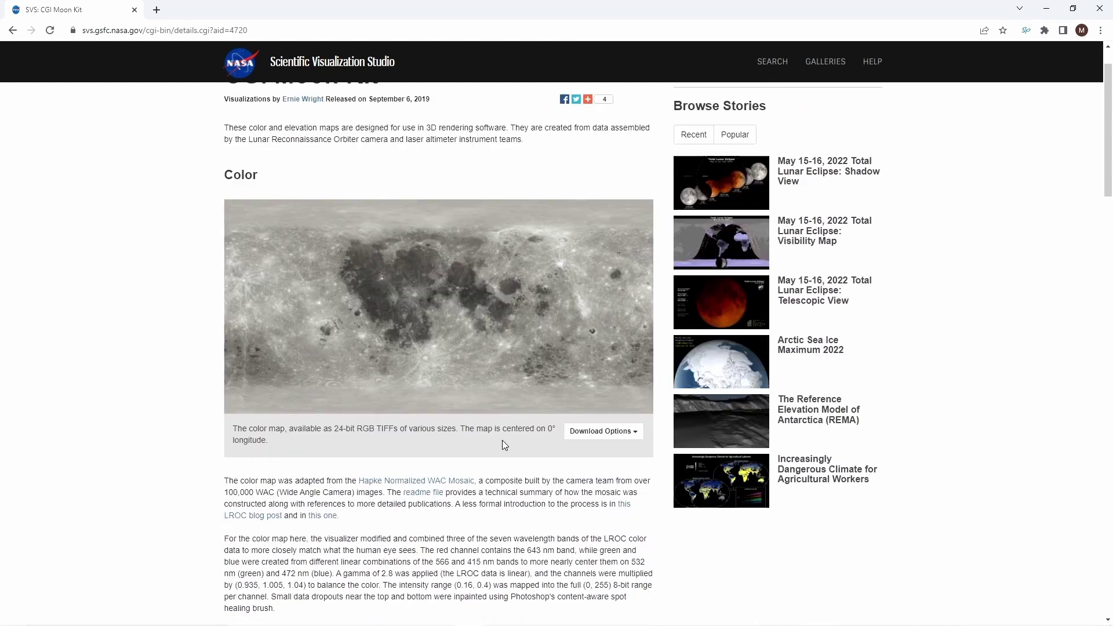
click(629, 433)
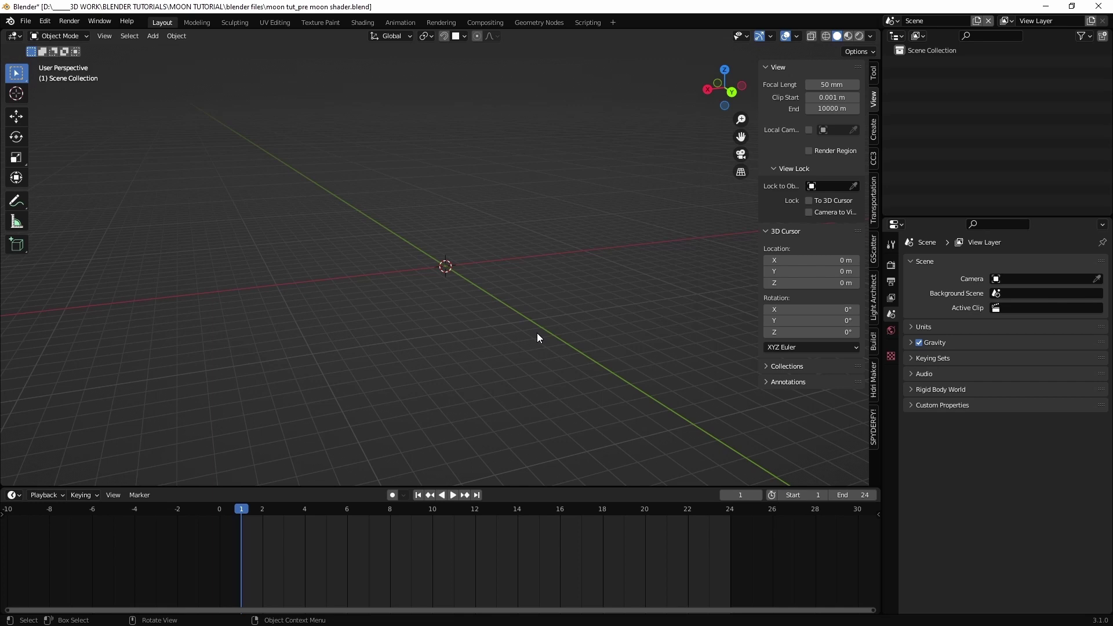
Switch to Blender and add a 2 m cube mesh at the world origin
click(159, 36)
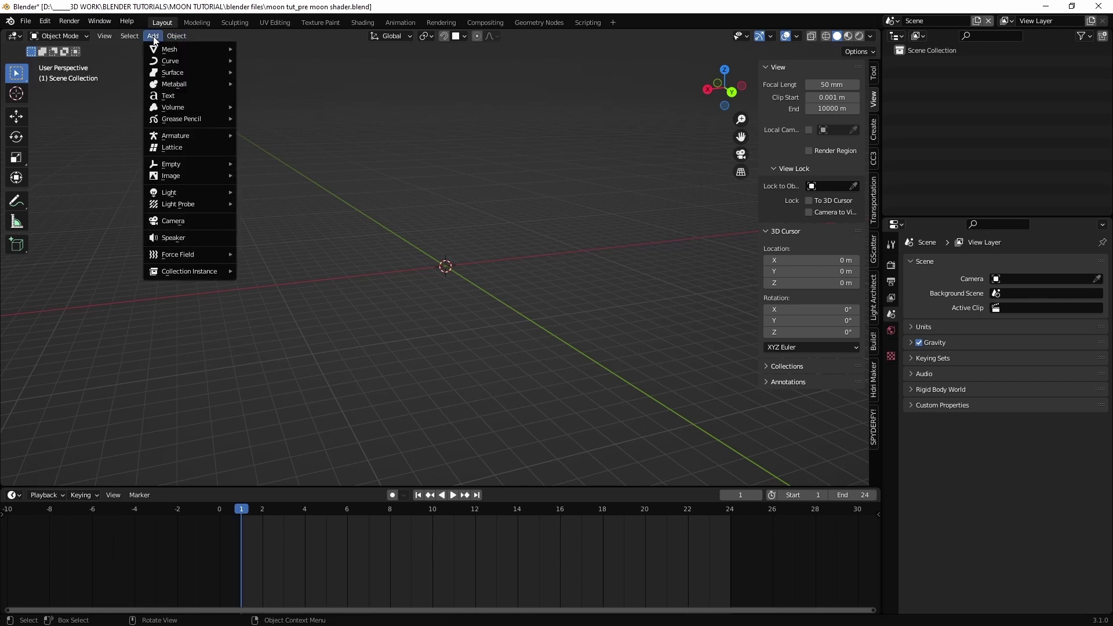
mouse_move(162, 49)
click(264, 60)
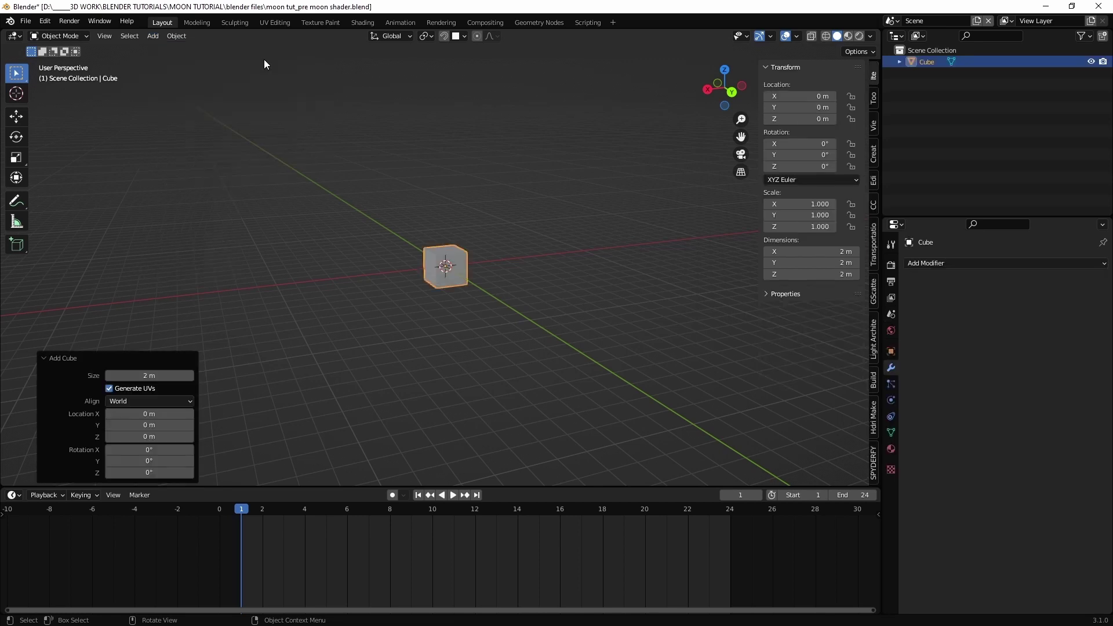
Enter Edit Mode on the cube and subdivide the whole mesh with 100 cuts
click(51, 35)
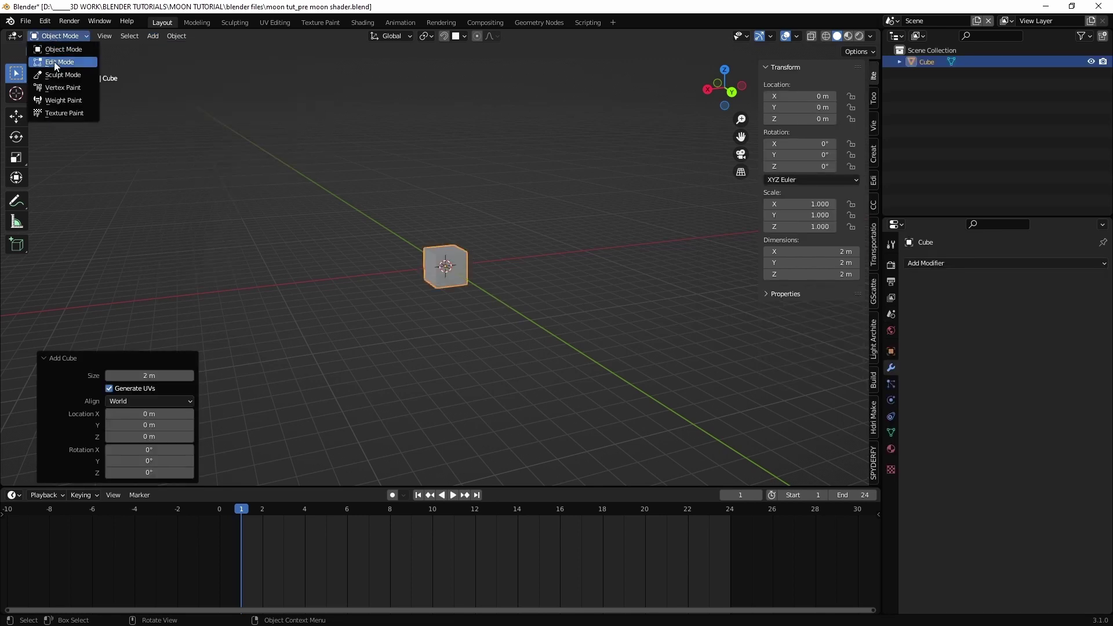
click(54, 60)
right_click(452, 271)
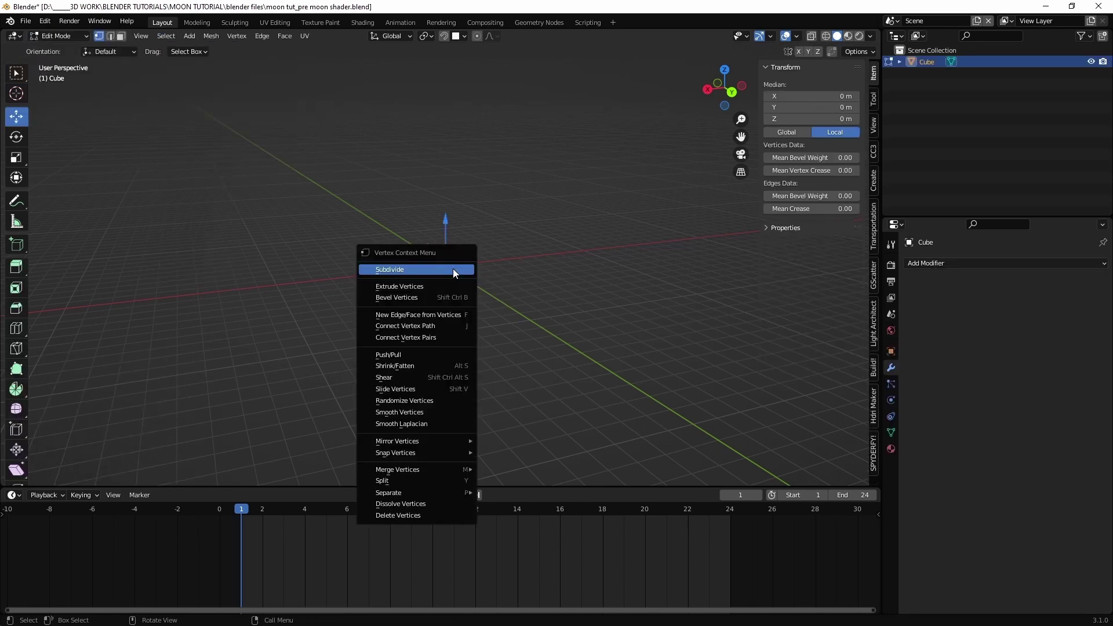
click(454, 270)
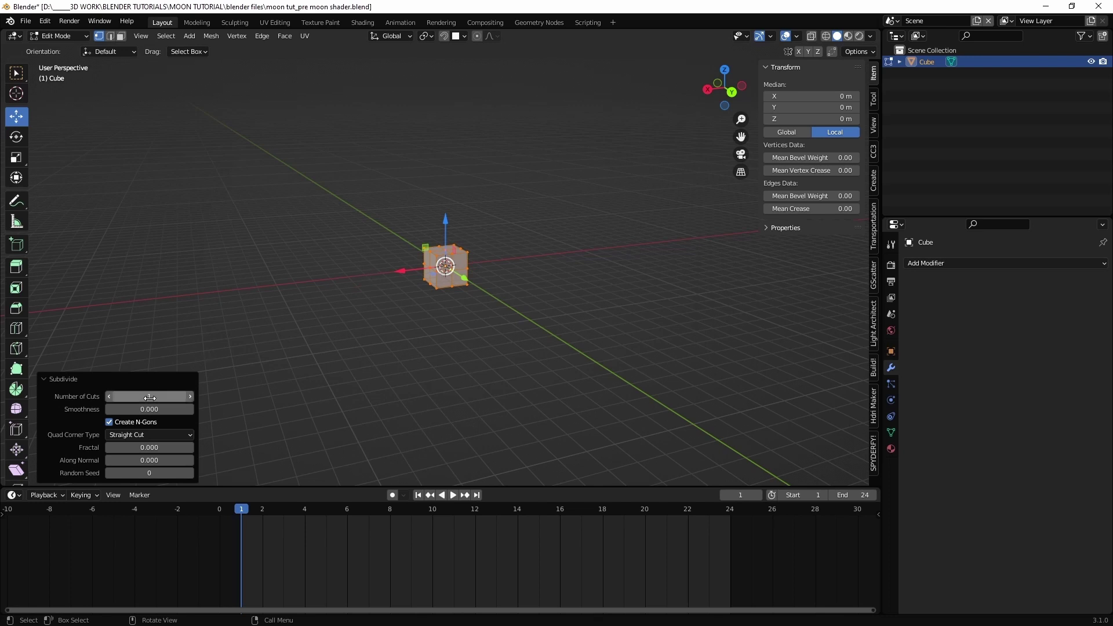
click(151, 398)
text(100)
key(Return)
scroll(308, 318, up, 6)
middle_drag(539, 316, 574, 333)
scroll(555, 334, up, 4)
scroll(546, 290, down, 2)
scroll(547, 290, down, 4)
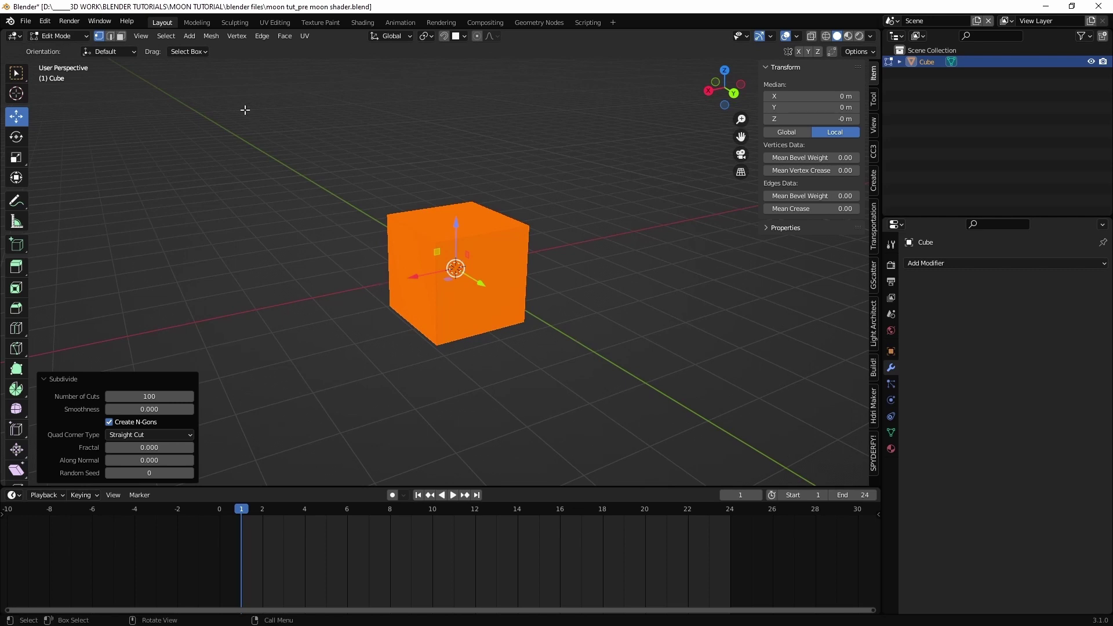
Turn the subdivided cube into a ball with the To Sphere transform at a factor of 1.000
click(211, 36)
mouse_move(221, 54)
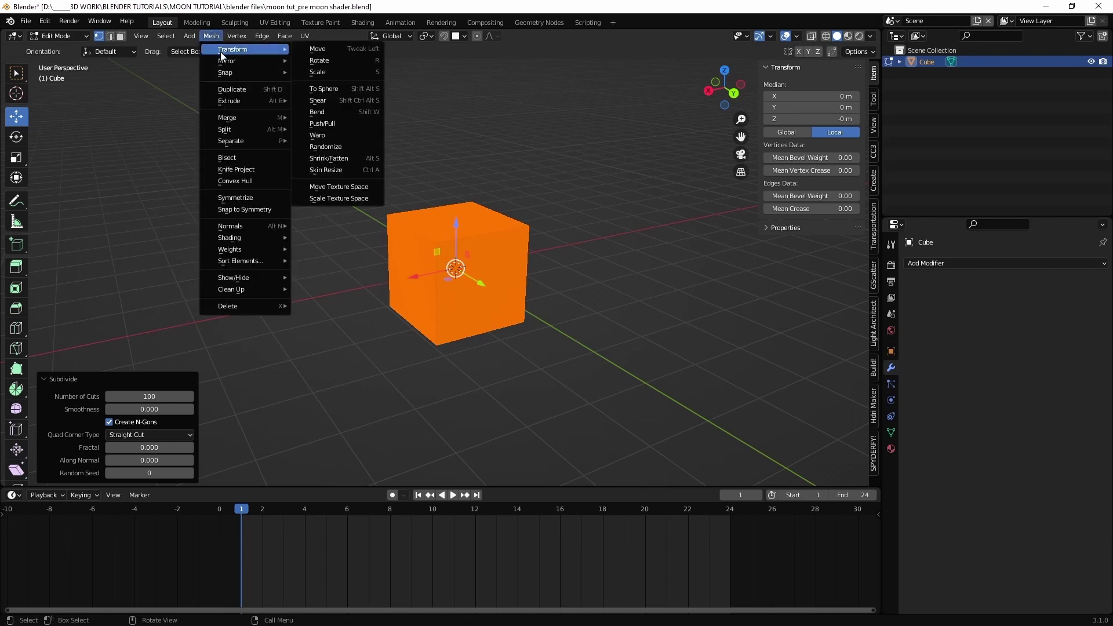
click(329, 89)
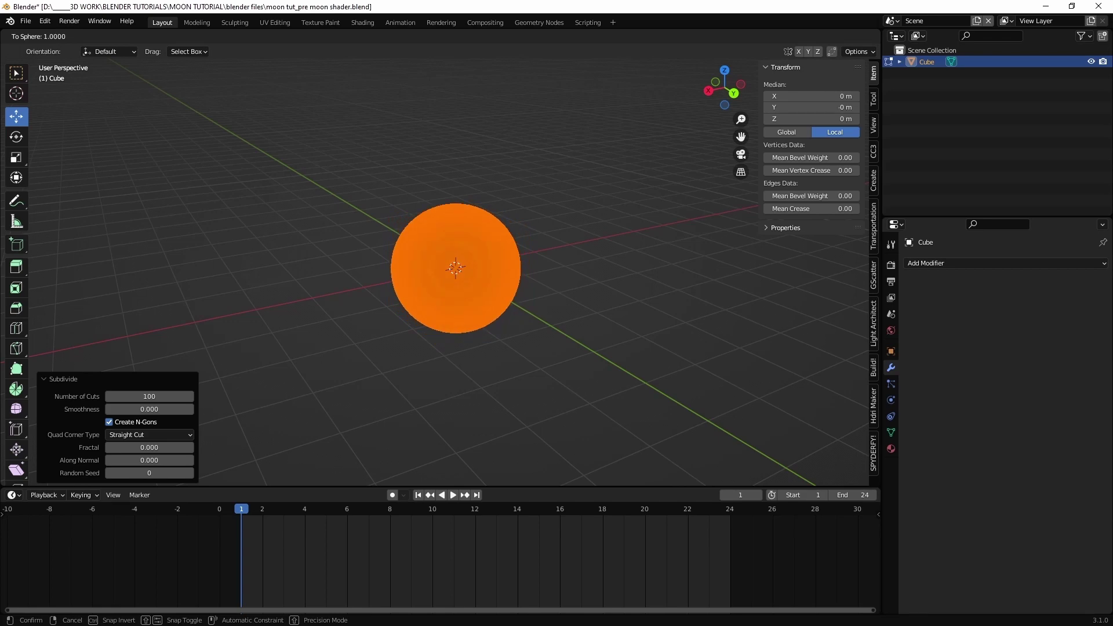
click(333, 156)
middle_drag(557, 308, 597, 363)
scroll(603, 319, up, 6)
scroll(596, 363, up, 6)
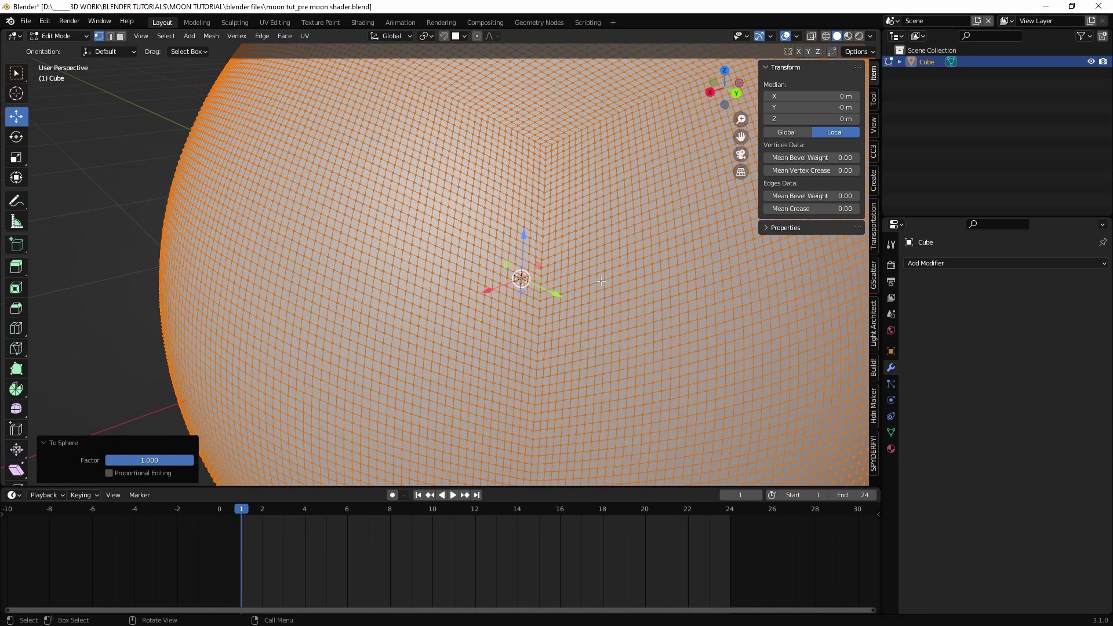
middle_drag(601, 280, 508, 296)
scroll(504, 307, down, 8)
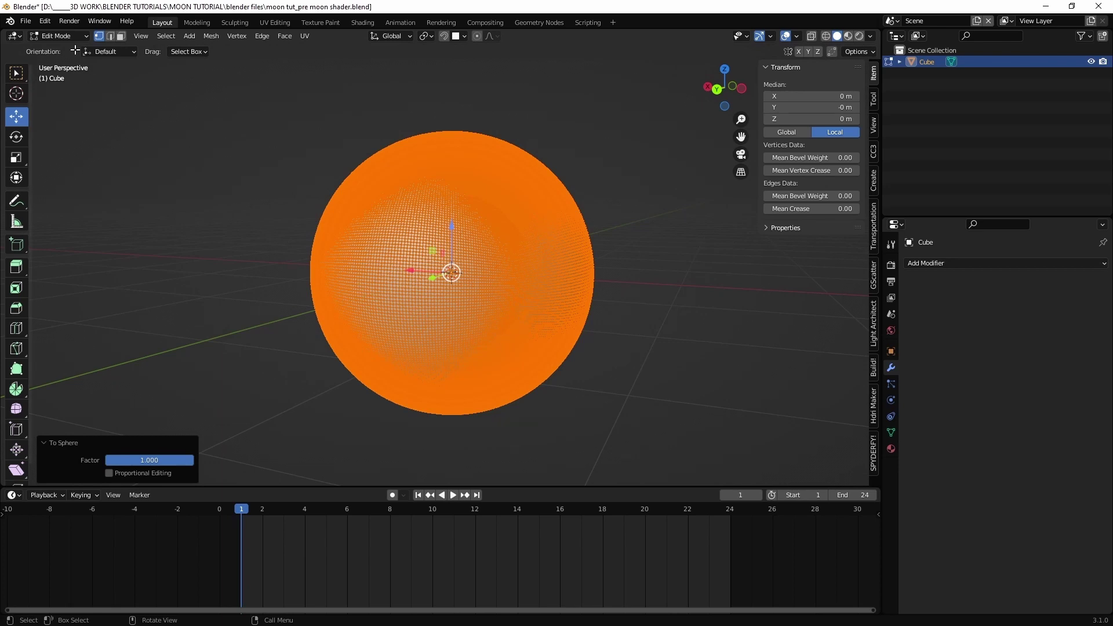
Return to Object Mode and add a Subdivision Surface modifier to the spherical mesh
click(60, 36)
click(63, 49)
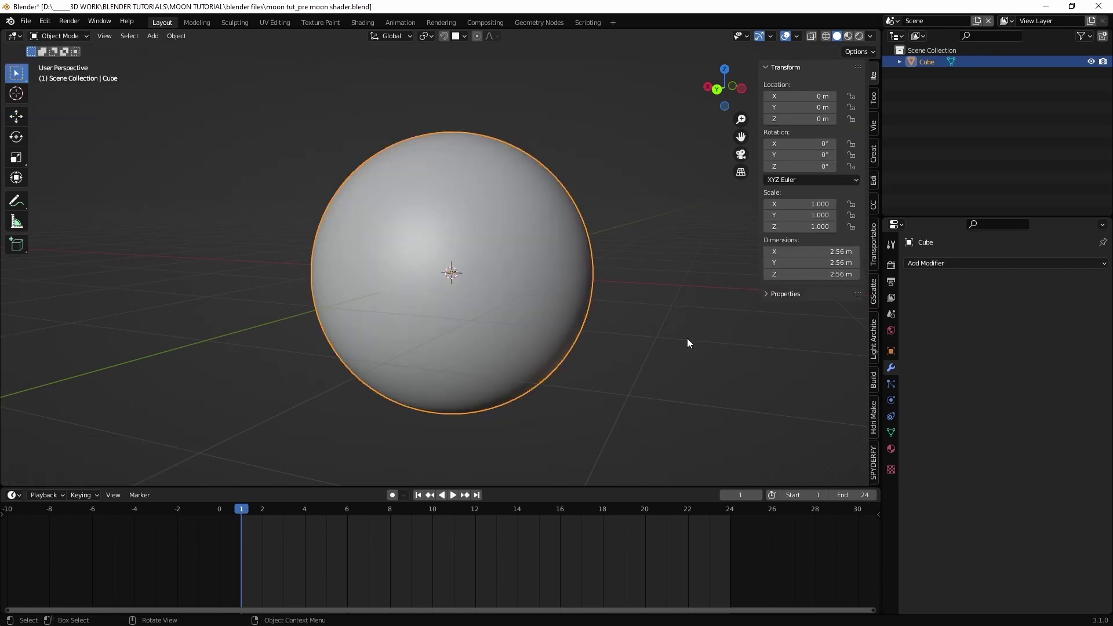
scroll(687, 339, down, 3)
middle_drag(683, 307, 642, 312)
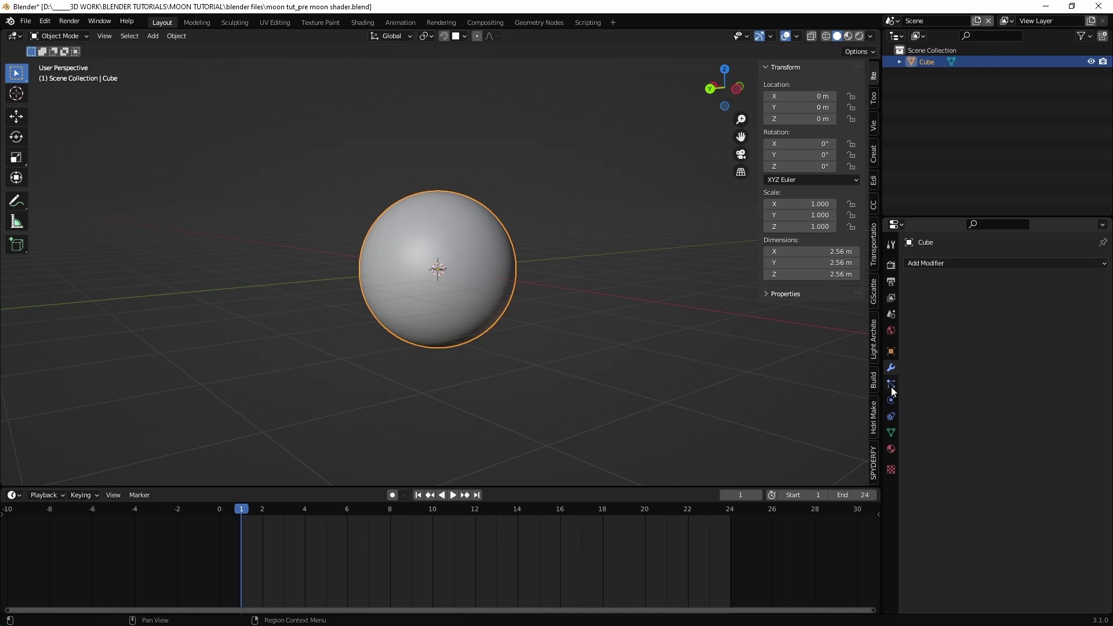
click(956, 264)
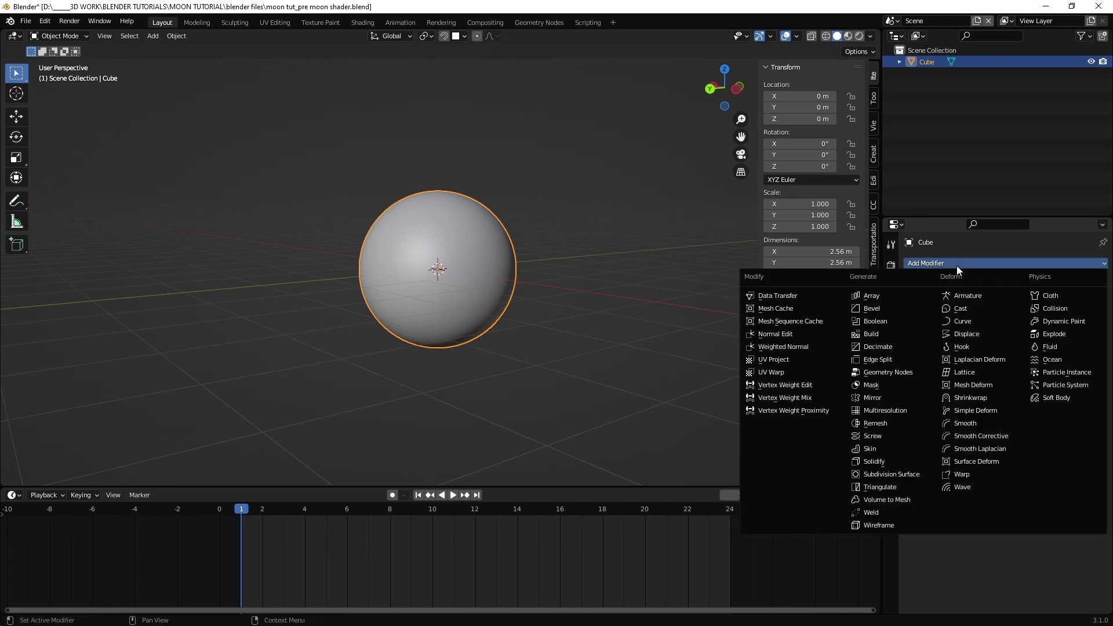
click(892, 476)
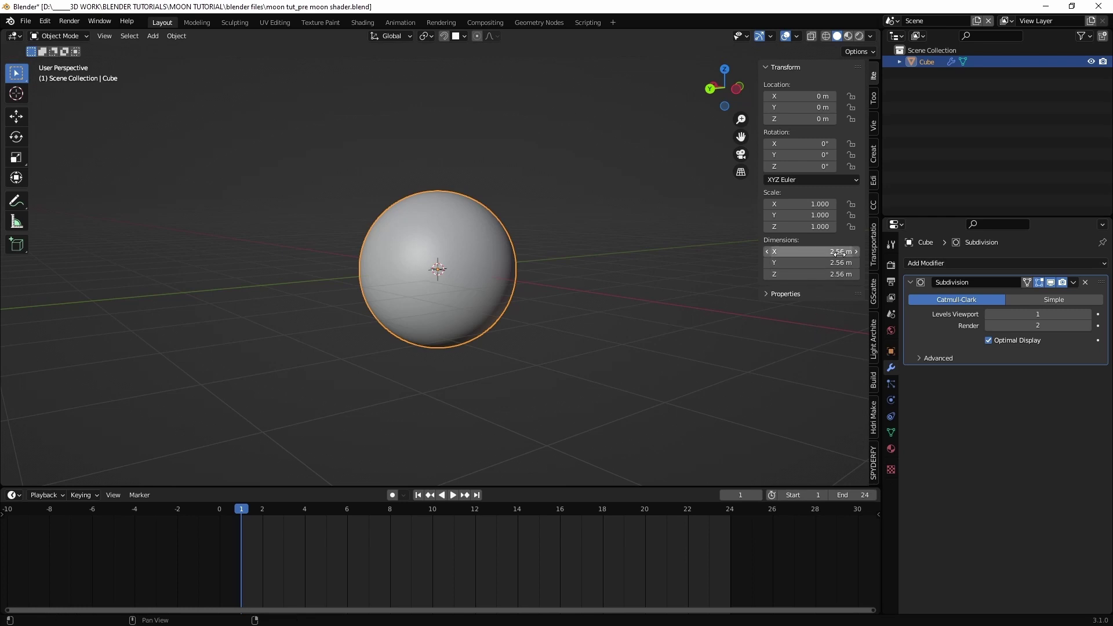
Set the sphere's X, Y and Z dimensions to 10 m each
click(841, 253)
text(10)
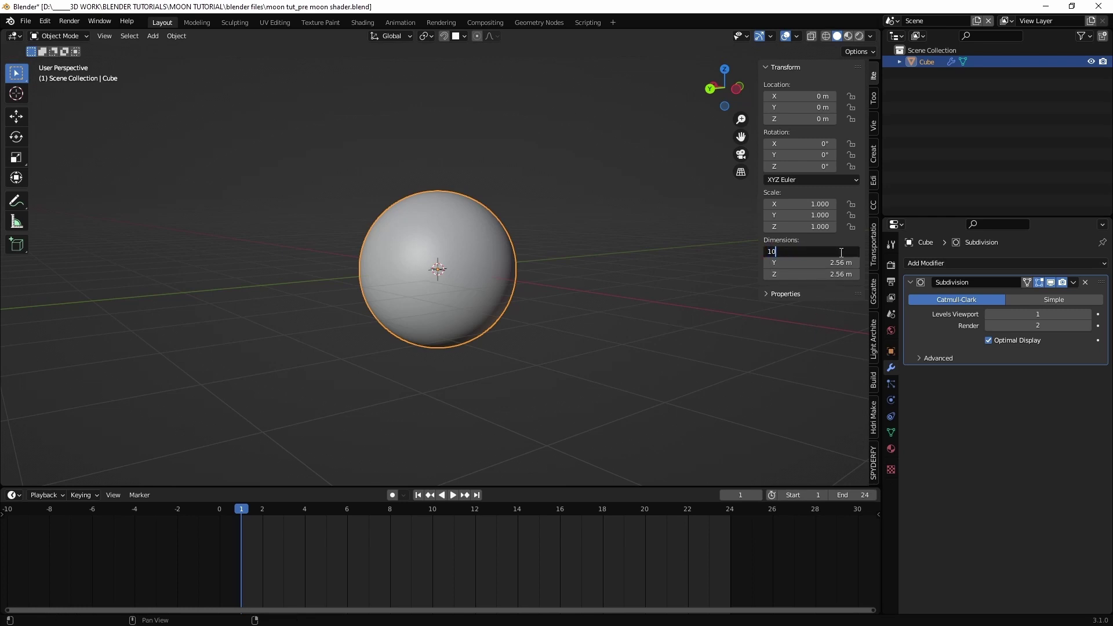
key(Return)
click(835, 262)
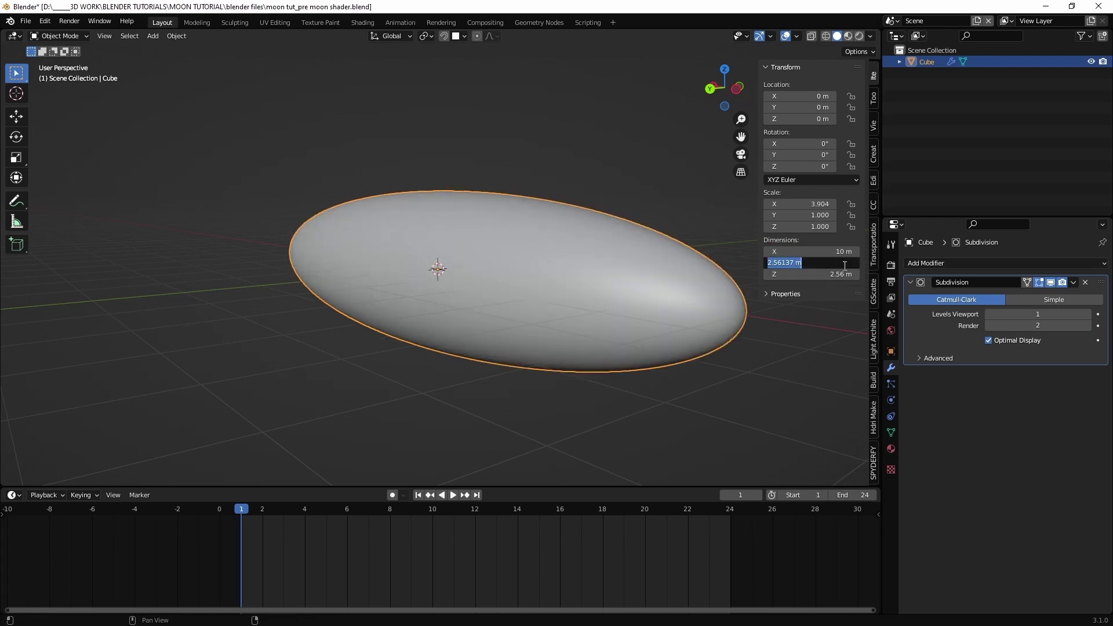
text(10)
key(Return)
click(841, 273)
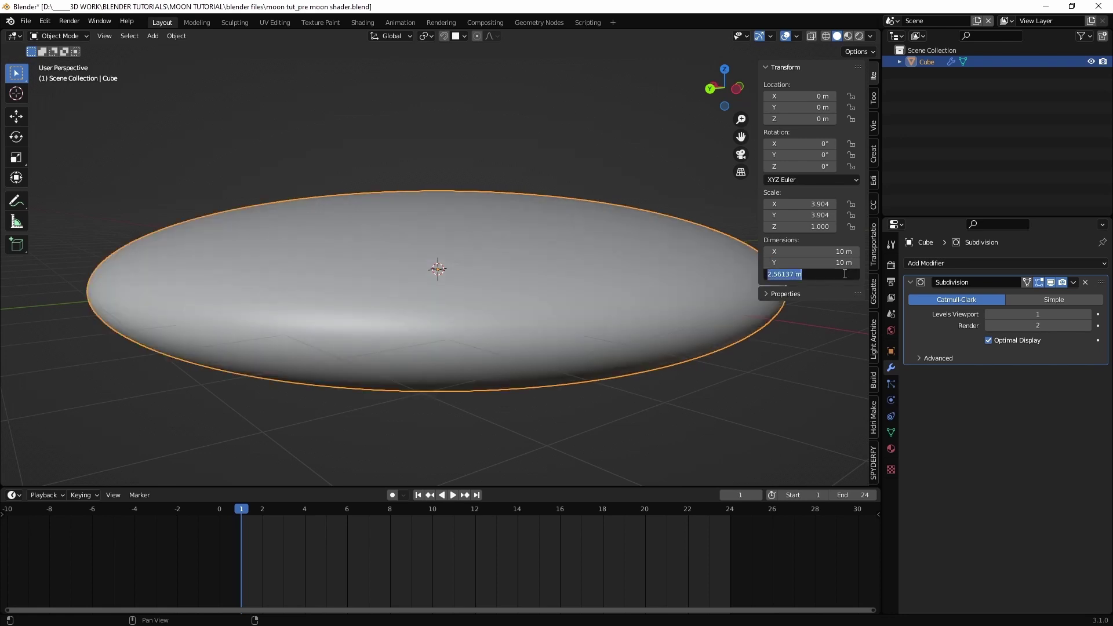
text(10)
key(Return)
scroll(563, 278, down, 5)
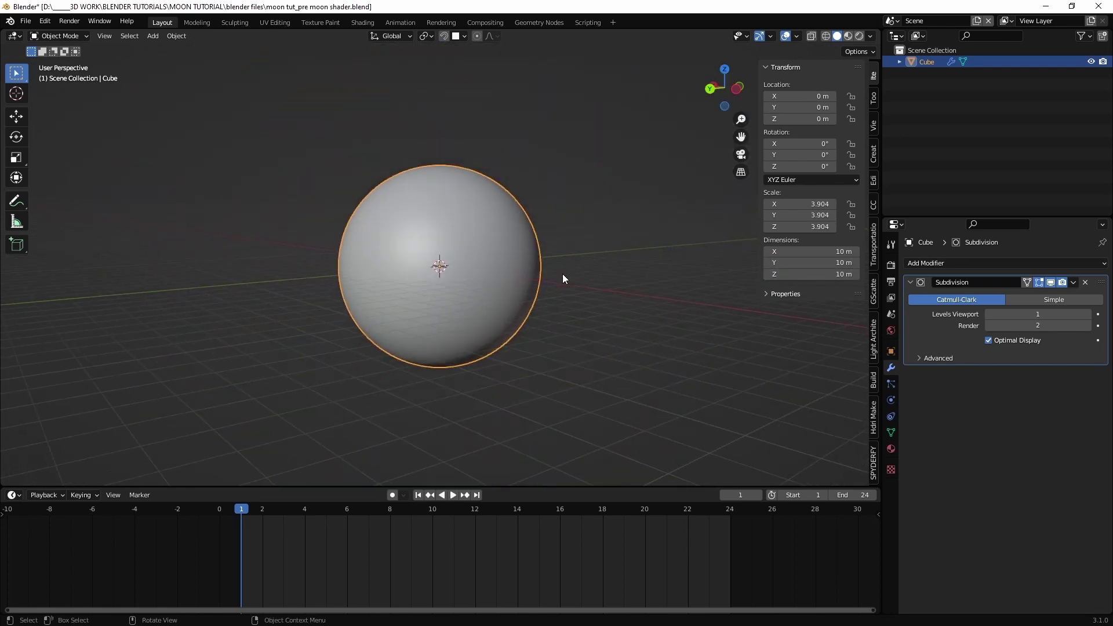
Apply the sphere's scale and shade its surface smooth
click(176, 36)
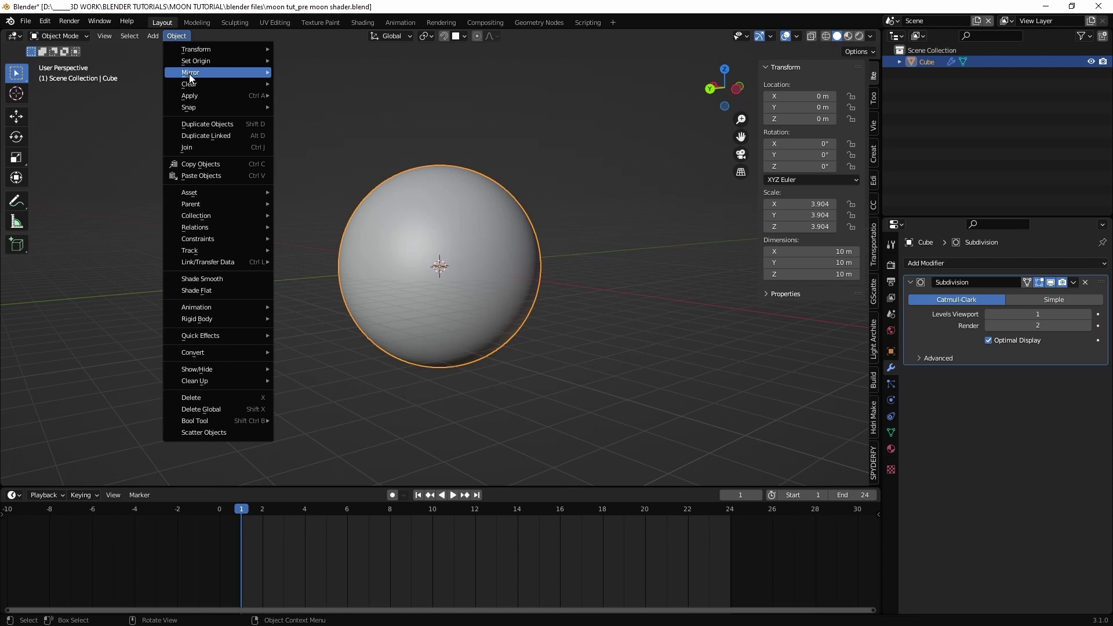
mouse_move(197, 96)
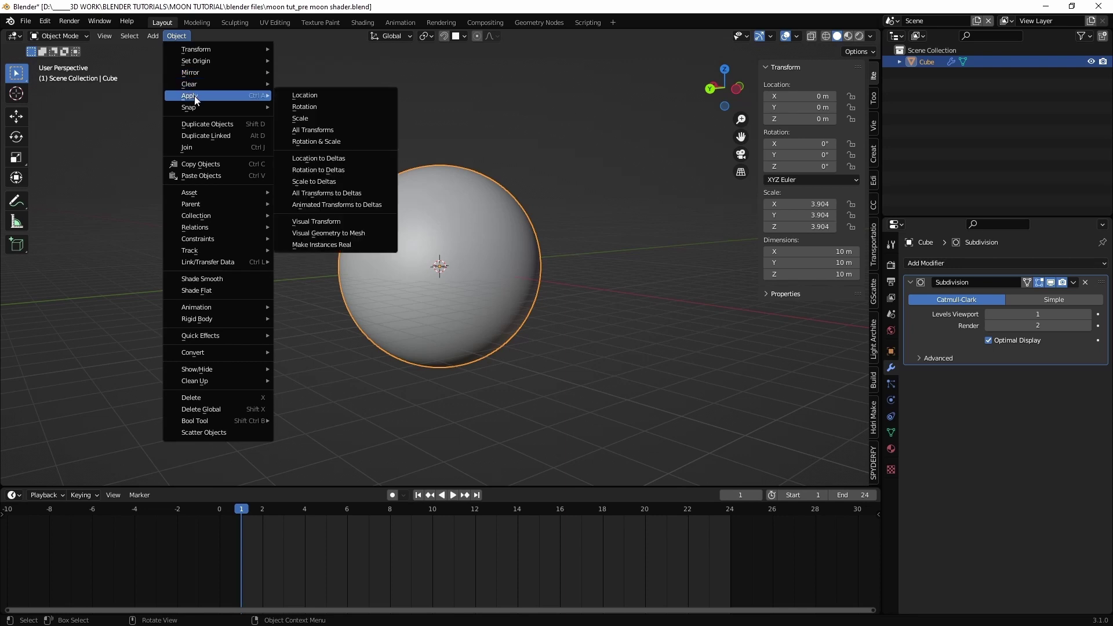
click(300, 118)
click(176, 36)
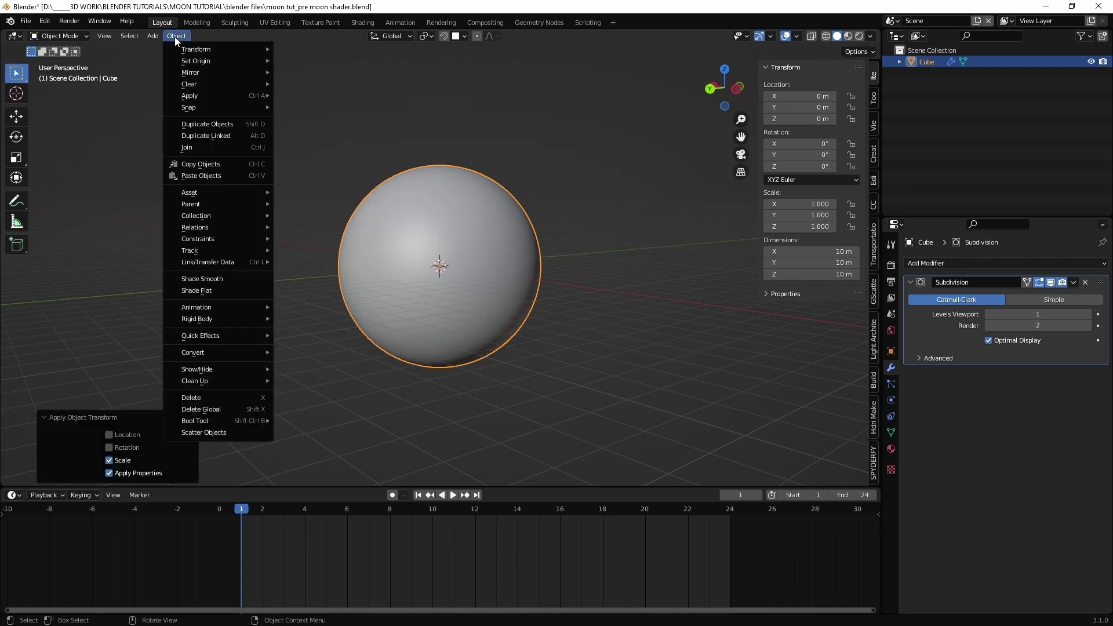
click(217, 278)
scroll(662, 377, down, 2)
middle_drag(663, 377, 725, 364)
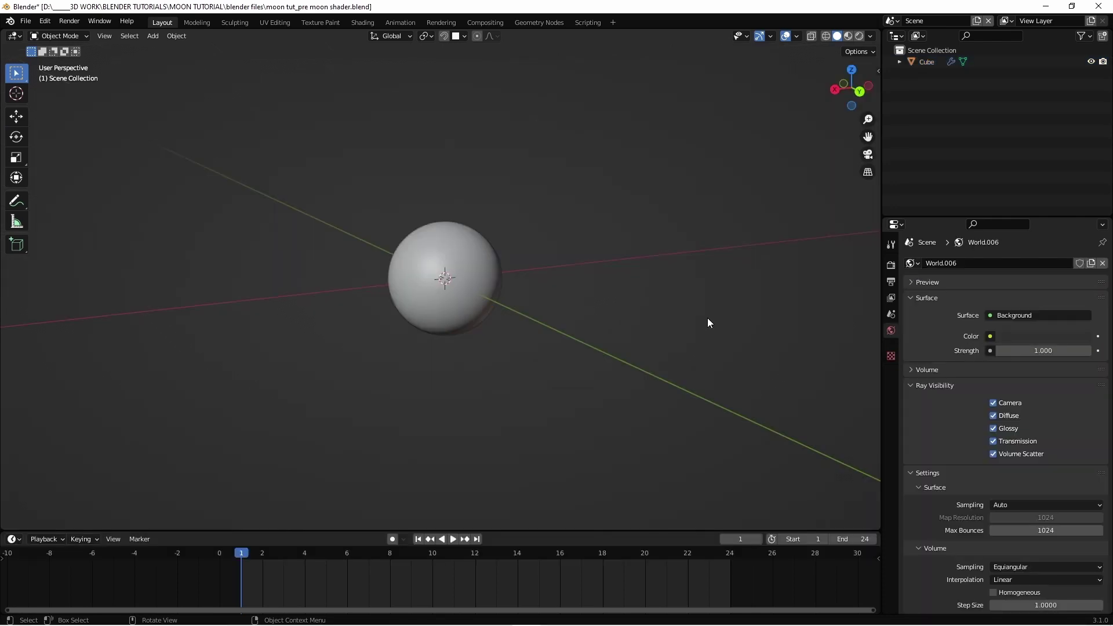
Display the viewport in rendered shading and set the world background color to black
click(860, 36)
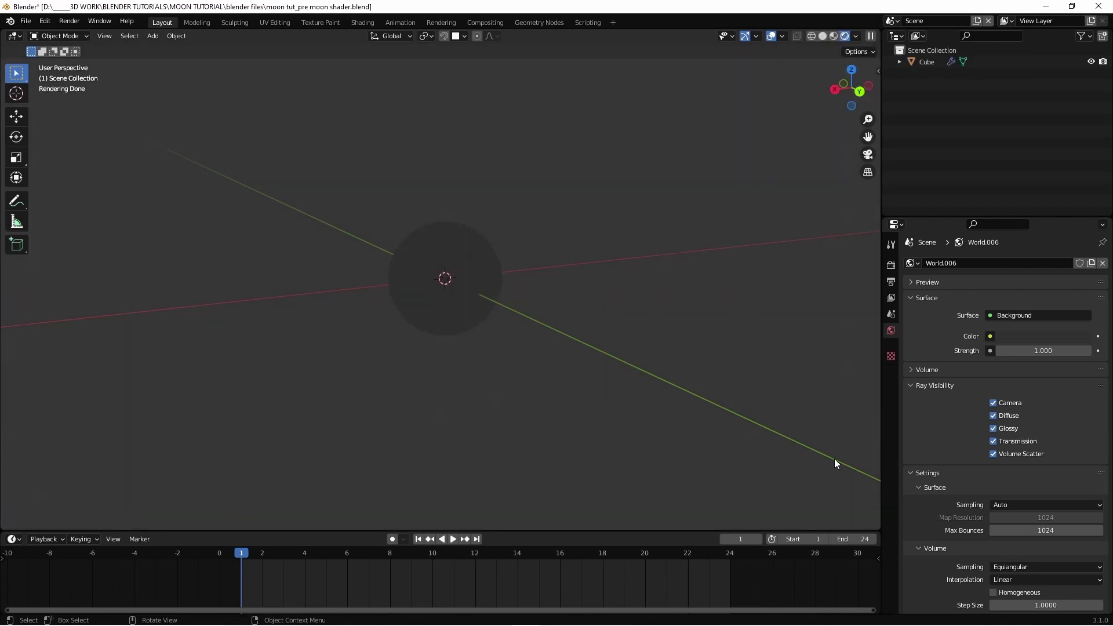
click(1041, 336)
drag(1082, 240, 1082, 254)
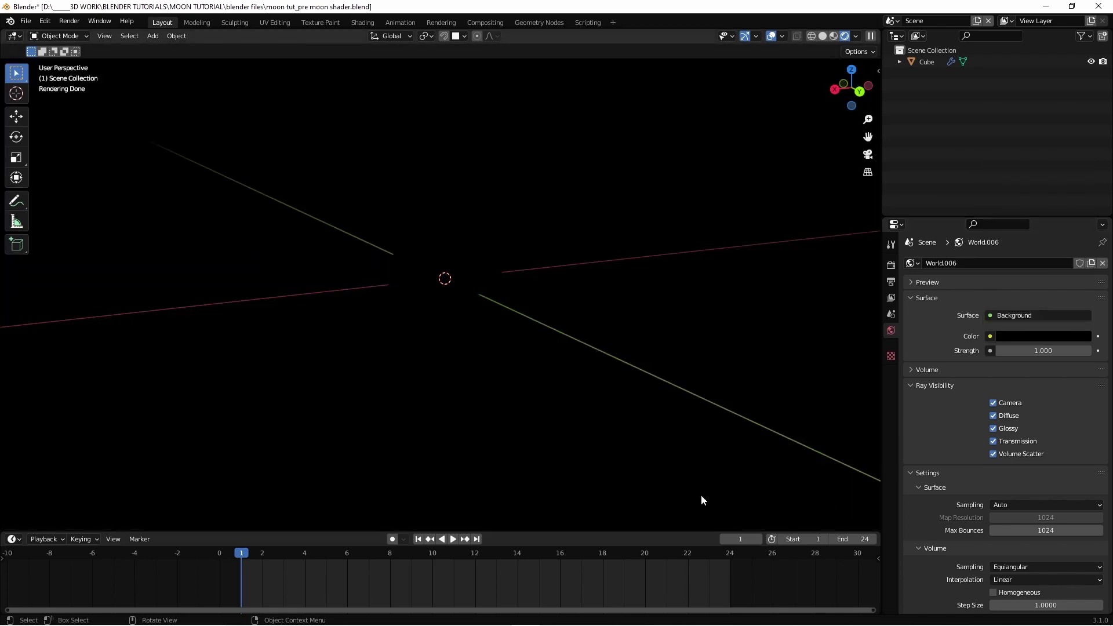
Add a Sun light at the origin and aim it diagonally at the moon, rotated about X -25.6°, Y 40.5°, Z -9.56°
middle_drag(673, 491, 581, 495)
click(152, 35)
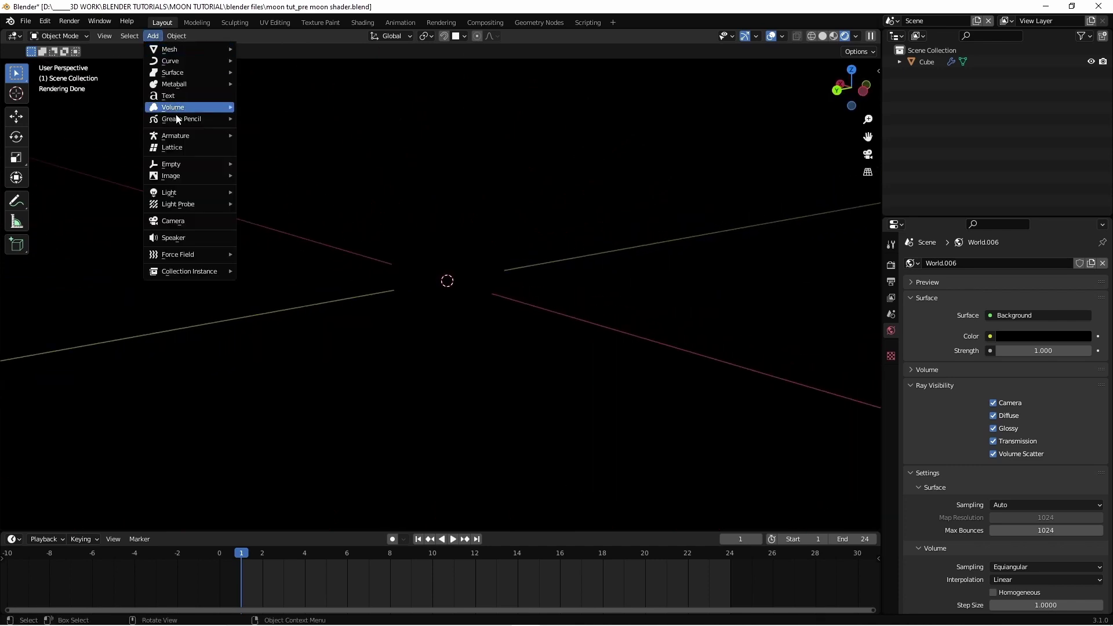
mouse_move(186, 193)
click(277, 206)
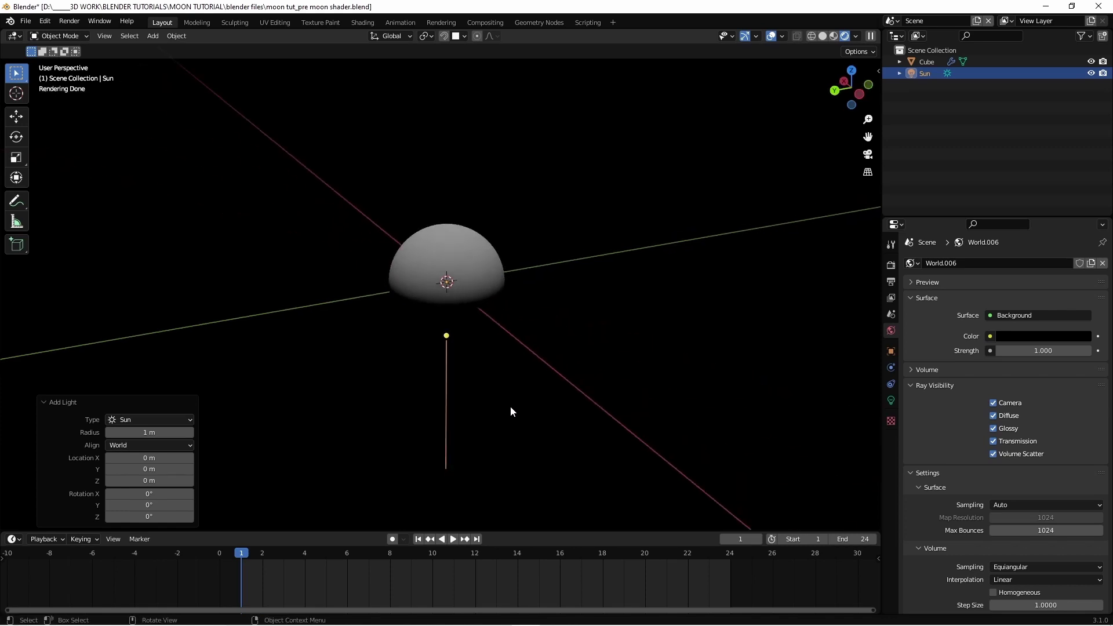
mouse_move(446, 335)
mouse_down()
mouse_move(386, 323)
mouse_move(474, 357)
mouse_move(385, 367)
mouse_move(325, 359)
mouse_up()
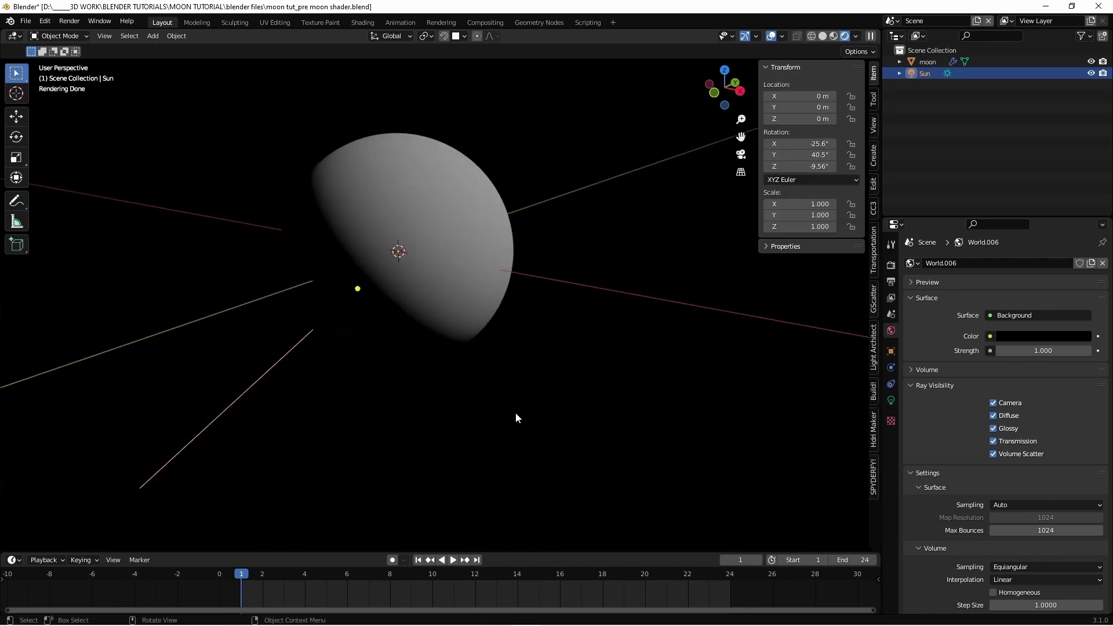
middle_drag(516, 413, 454, 151)
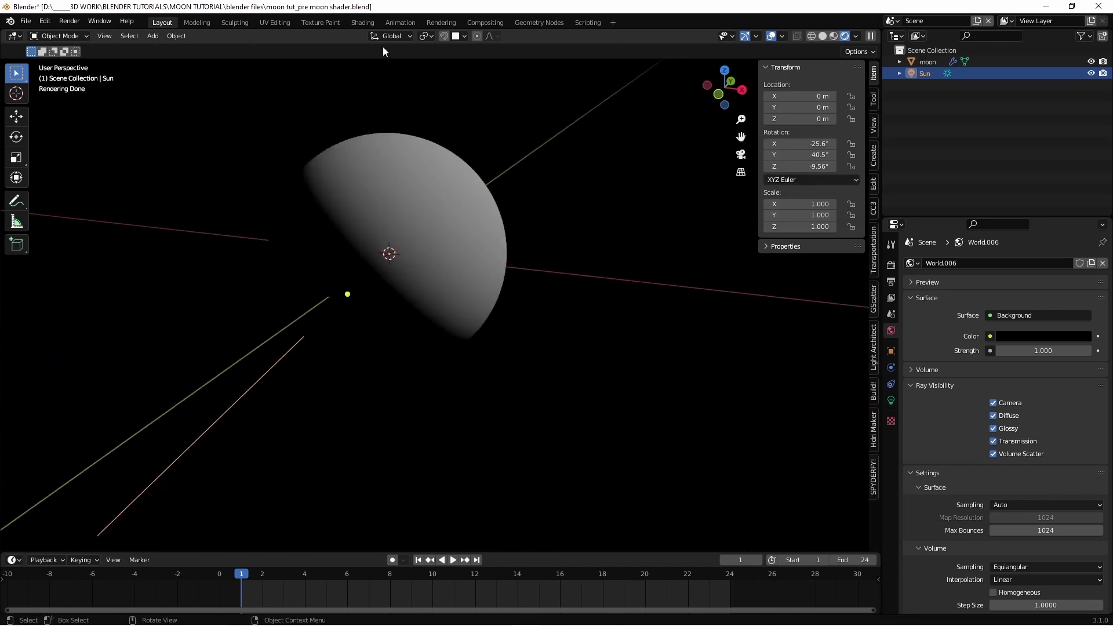
Switch to the Shading workspace and delete the Principled BSDF node from the moon.001 material
click(364, 24)
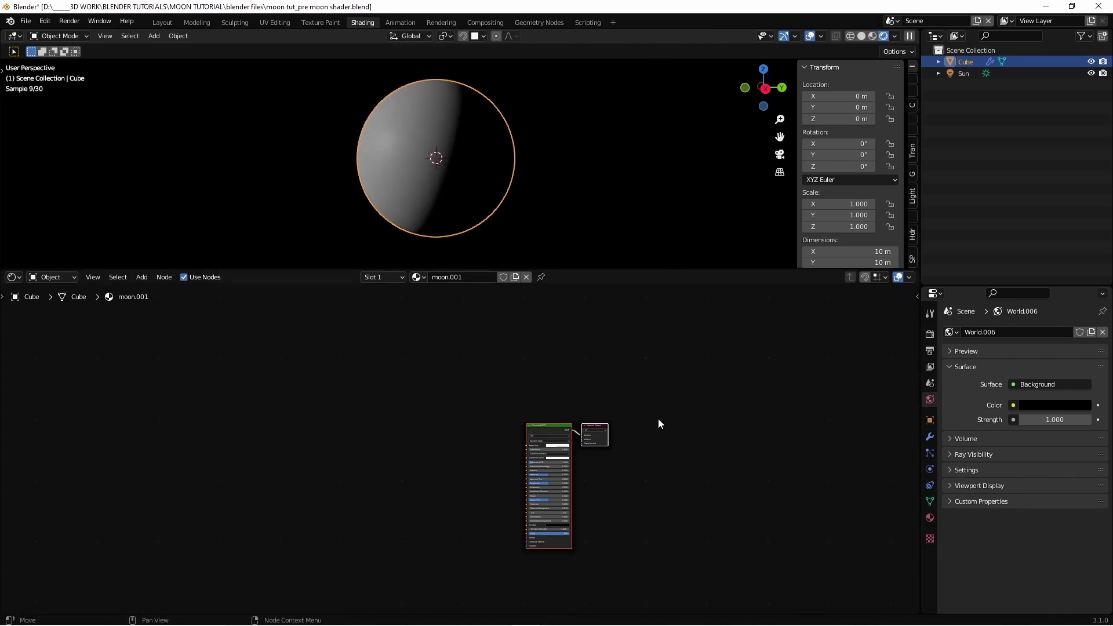
scroll(694, 416, up, 5)
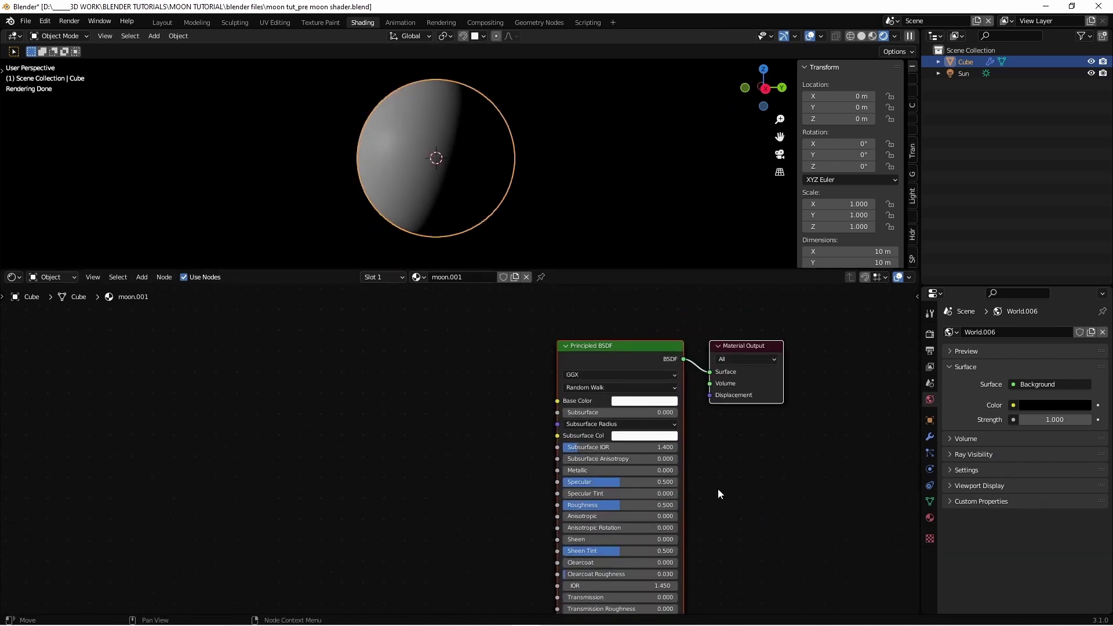
click(608, 351)
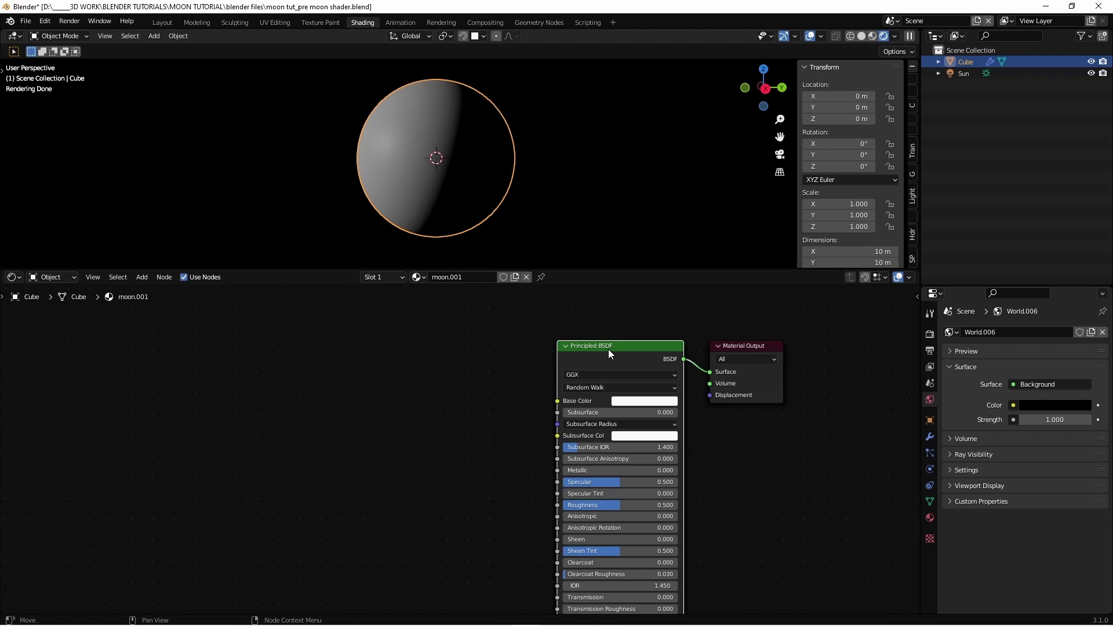
key(x)
Add a Diffuse BSDF node in front of the Material Output and set its roughness to 0.75
key(shift+a)
click(151, 292)
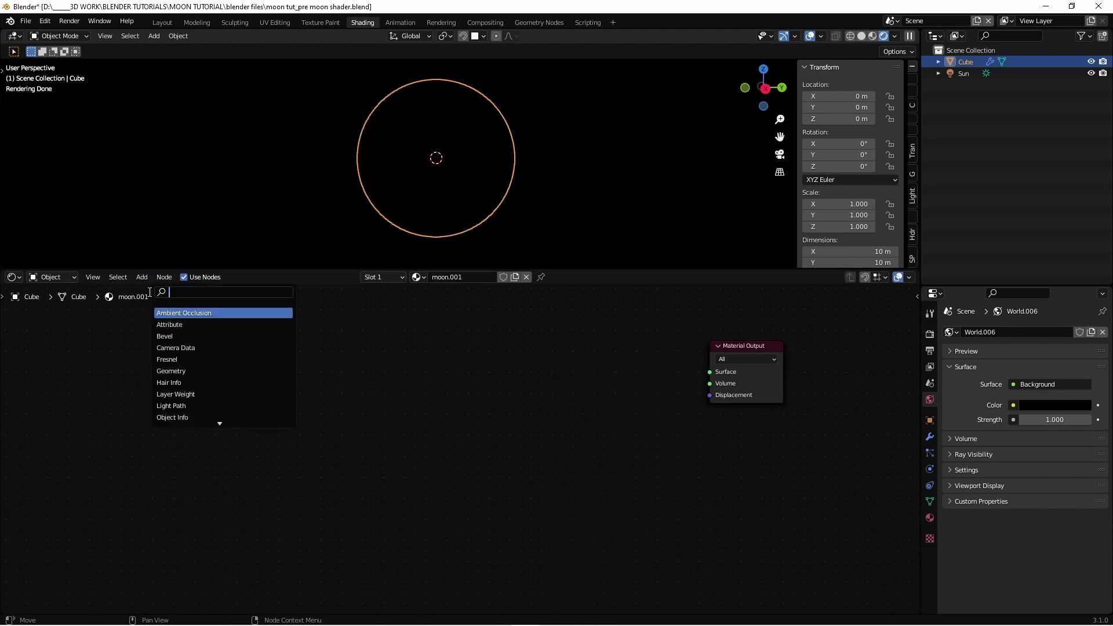
text(di)
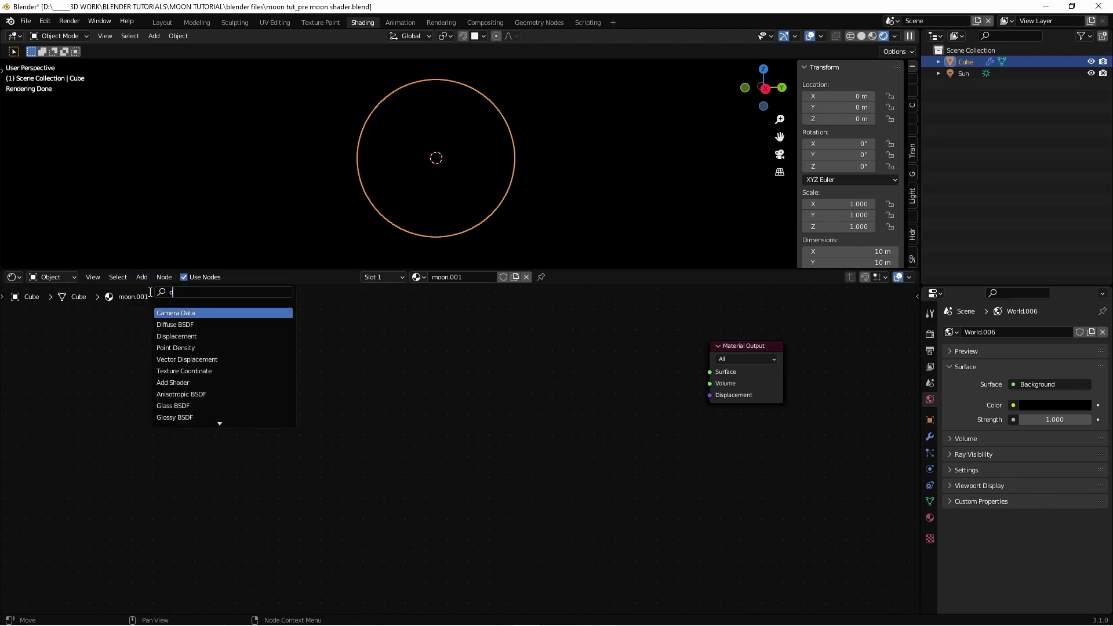
click(171, 310)
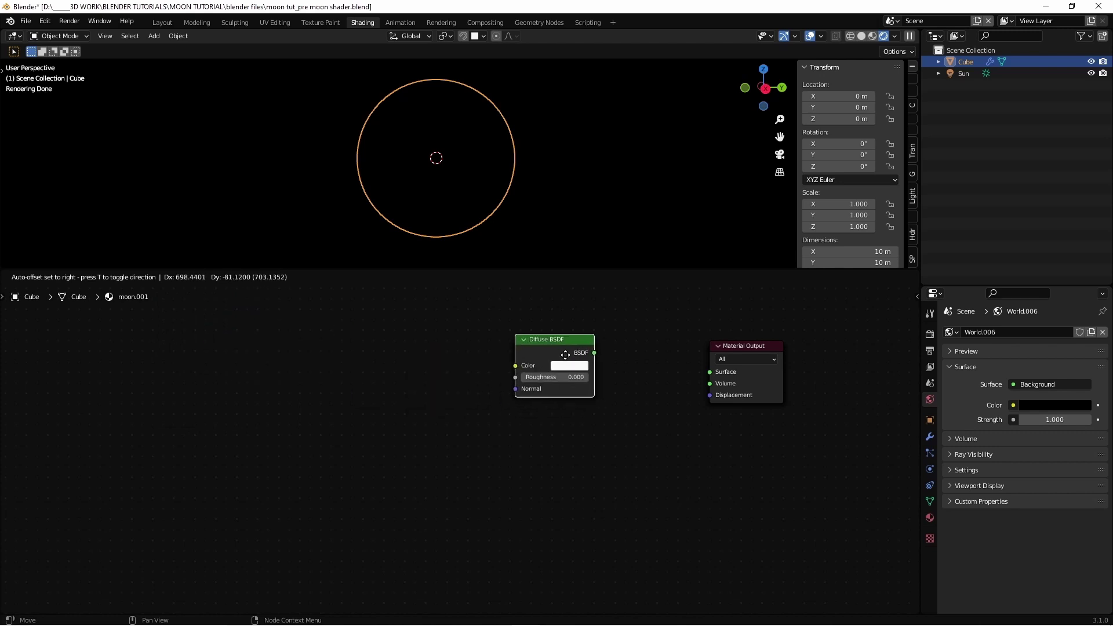
click(555, 374)
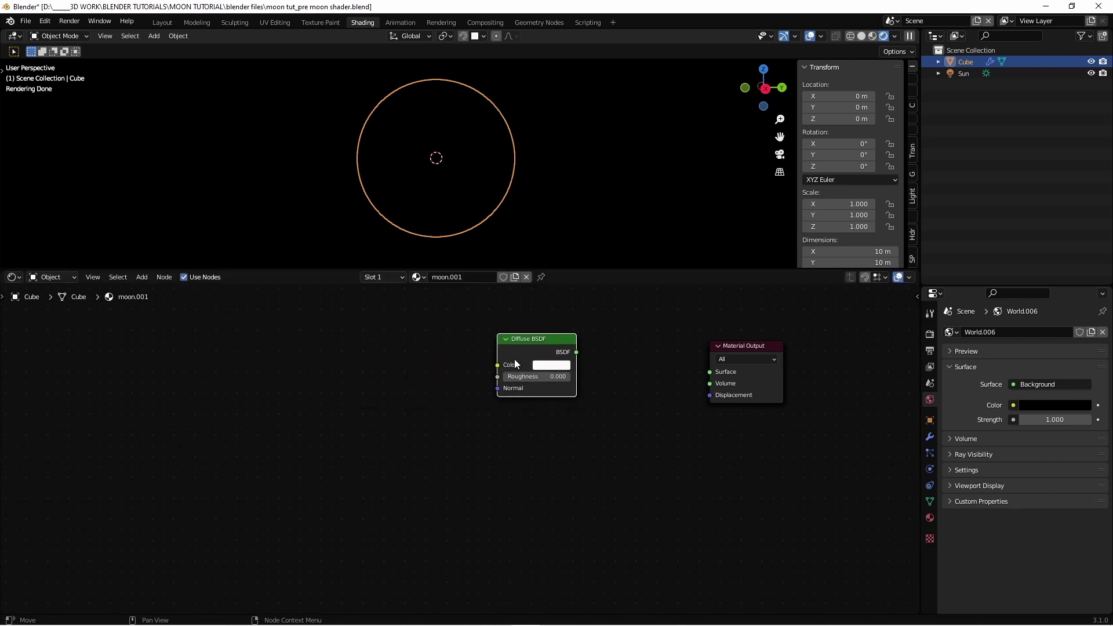
click(557, 377)
text(0.75)
key(Return)
Add an Image Texture node before the Diffuse BSDF, with Mapping and Texture Coordinate nodes feeding its vector
scroll(579, 450, up, 2)
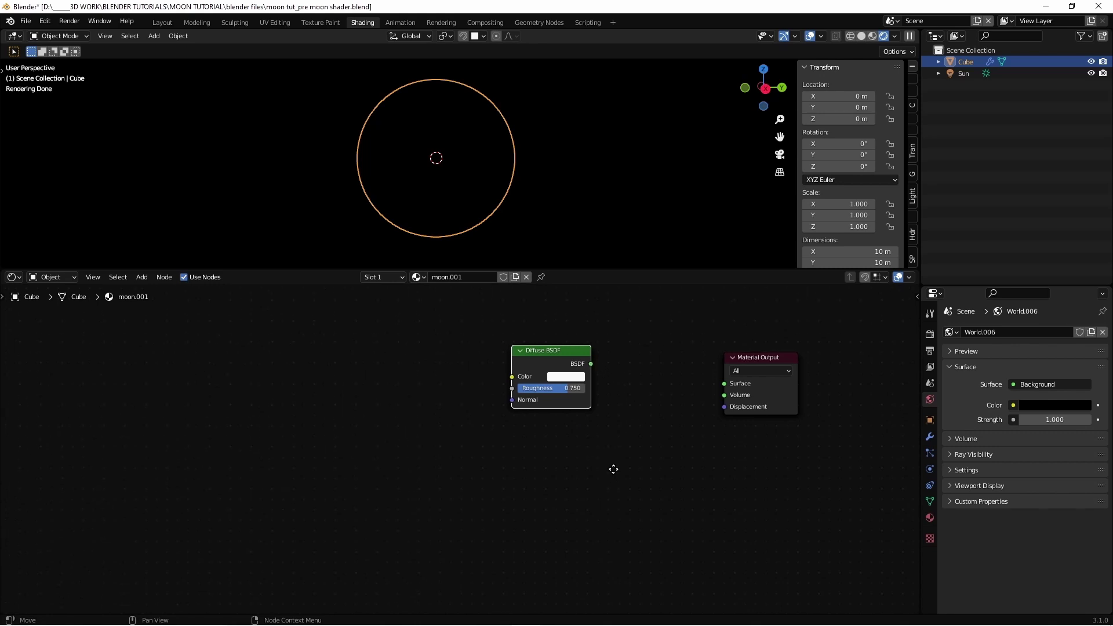
click(145, 277)
click(155, 289)
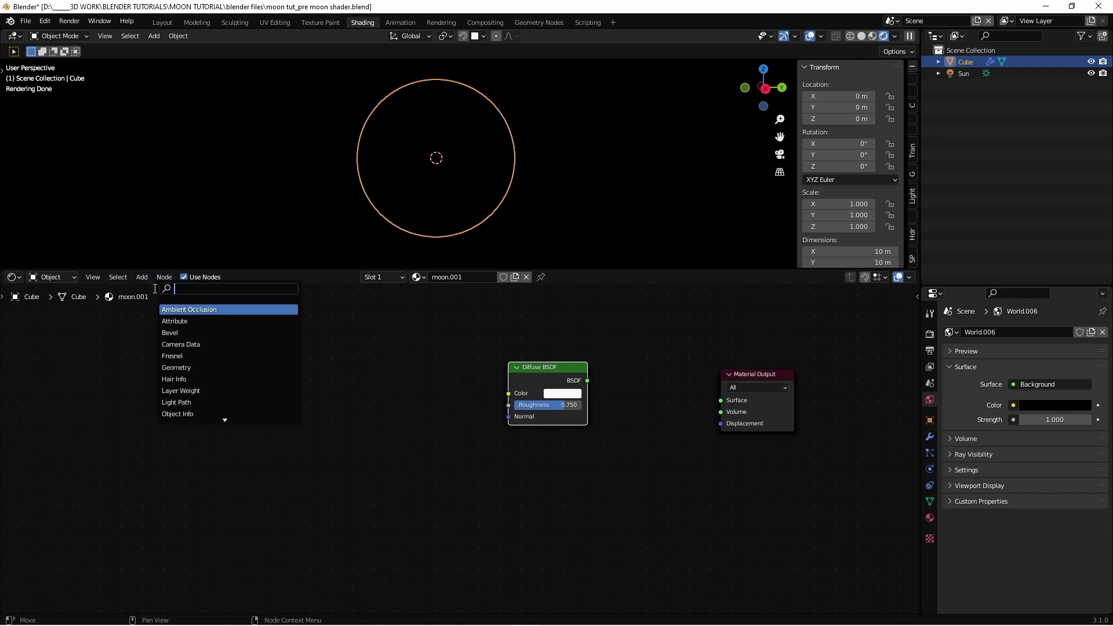
text(im)
click(175, 311)
click(321, 376)
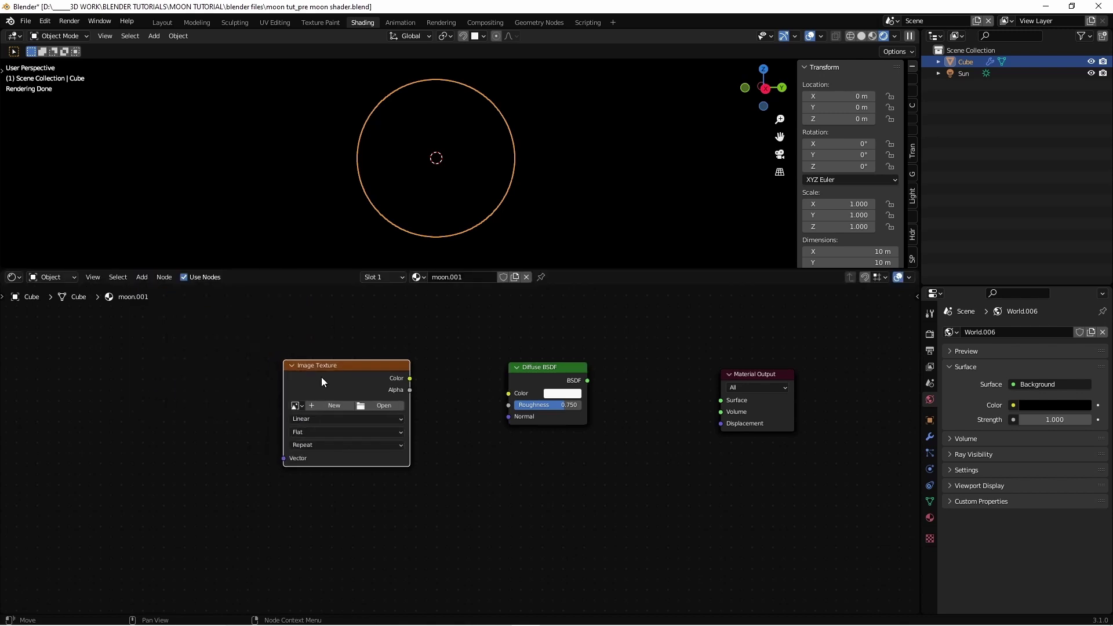
key(ctrl+t)
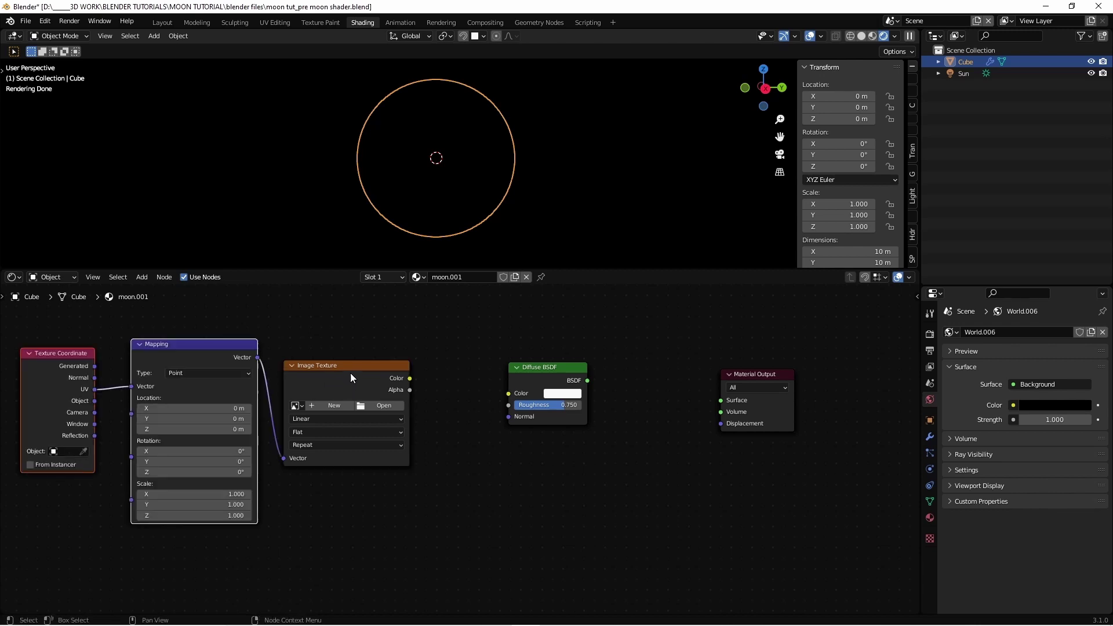
drag(350, 374, 381, 353)
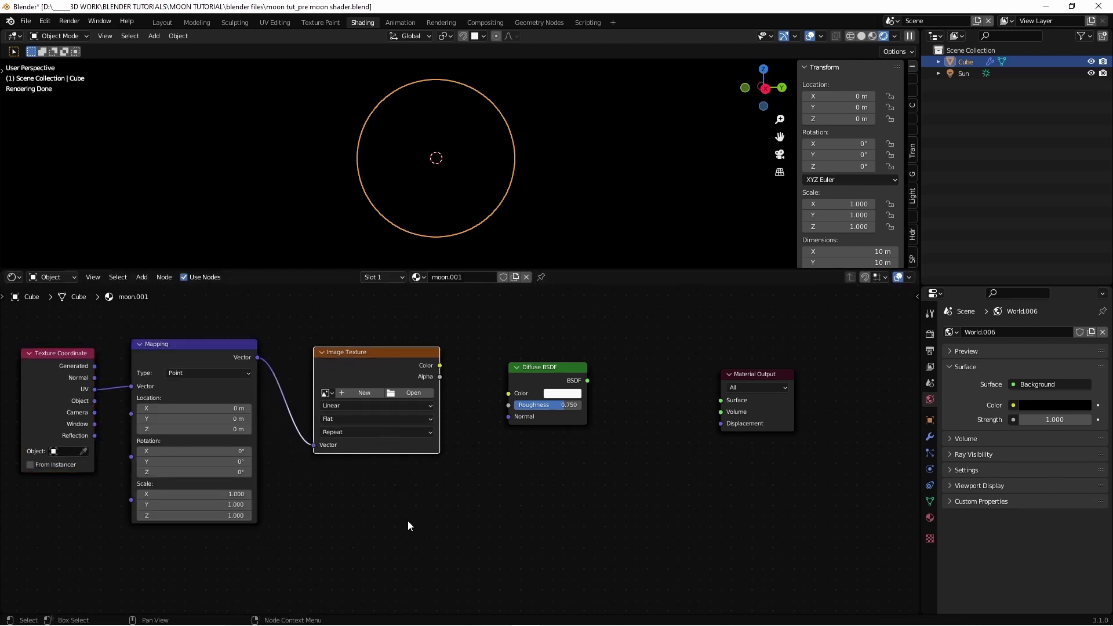
Connect the image texture's color to the Diffuse BSDF color and the BSDF output to the Material Output surface
middle_drag(408, 521, 468, 522)
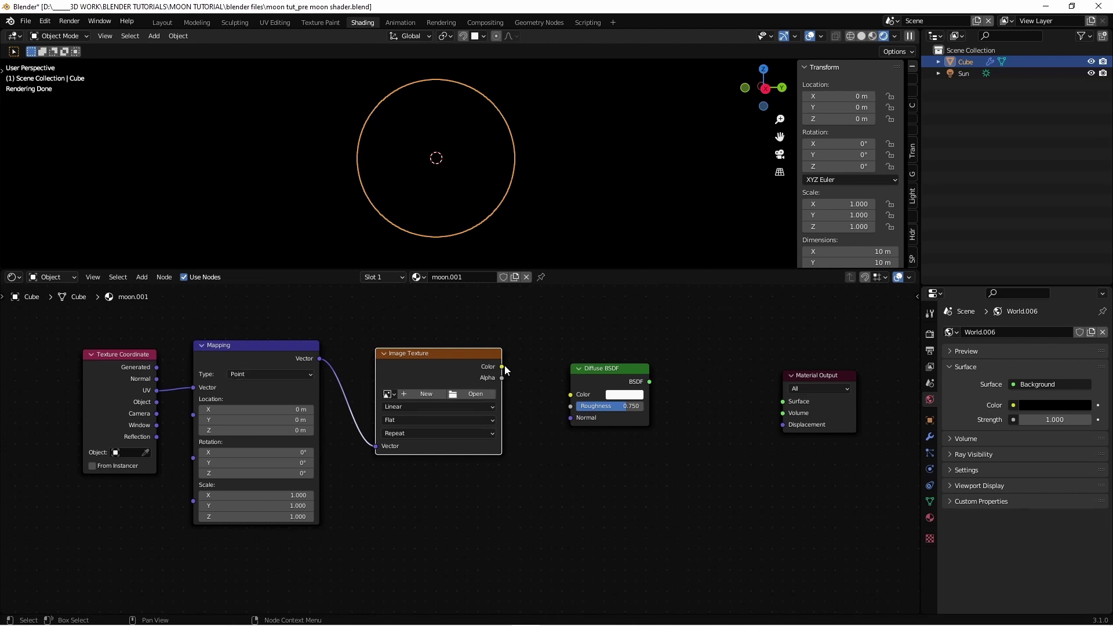
drag(502, 367, 569, 395)
drag(650, 381, 783, 402)
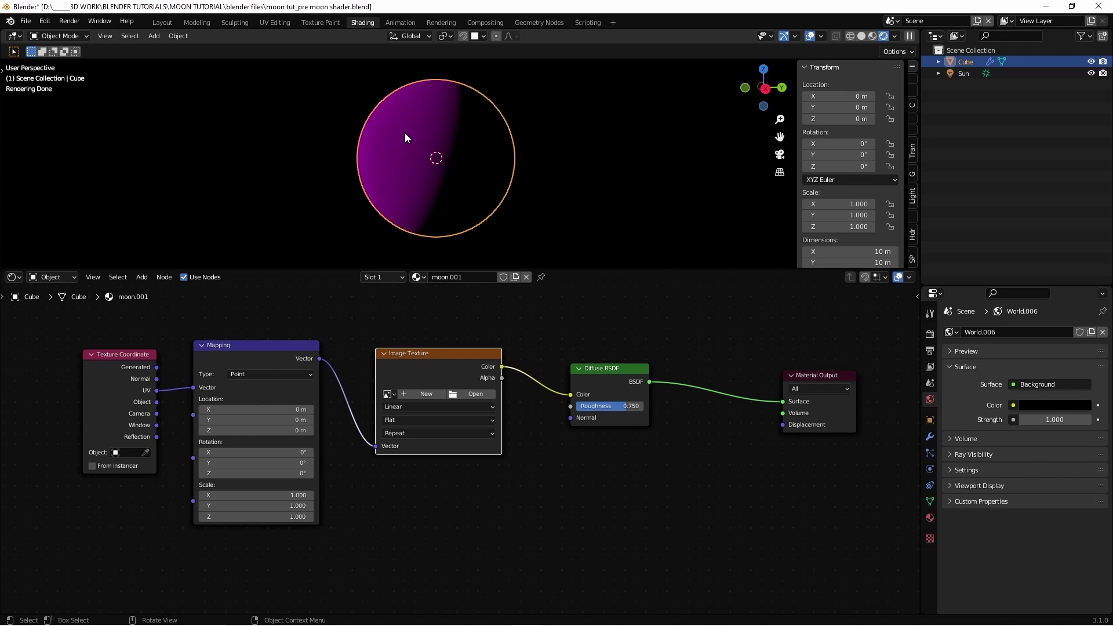
Load lroc_color_poles_28K.tif from the CGI MOON KIT folder into the Image Texture node
click(474, 397)
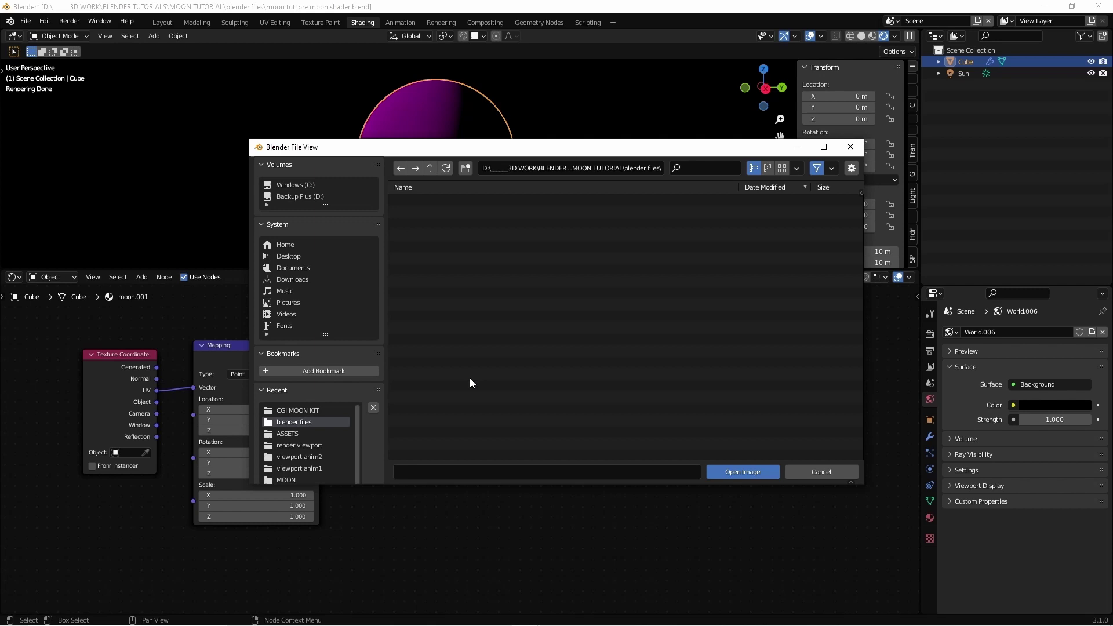
click(303, 409)
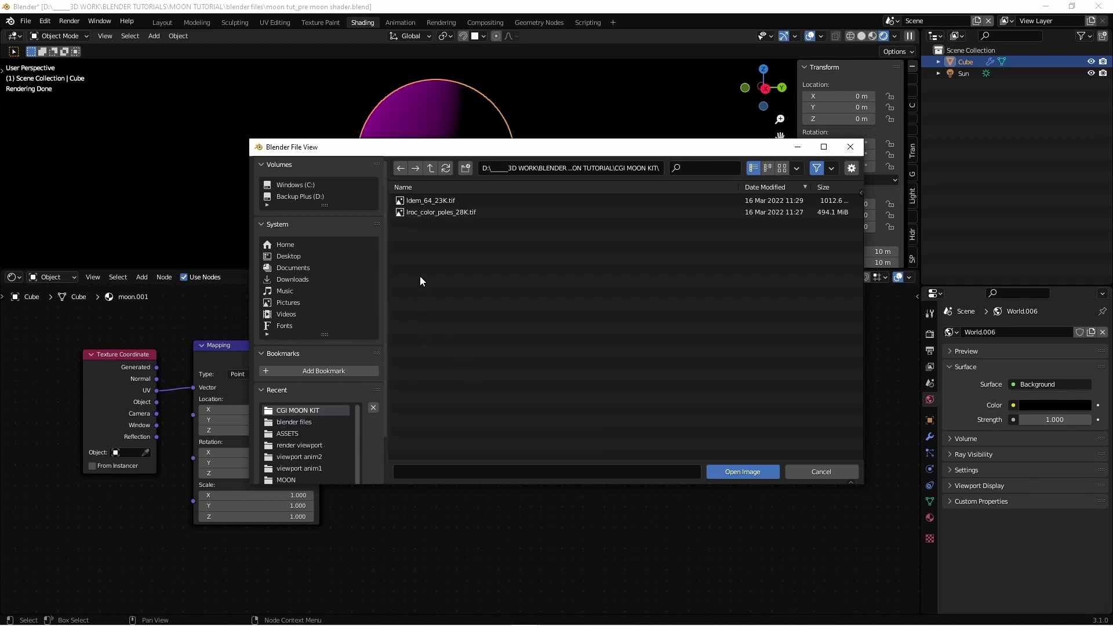
click(416, 213)
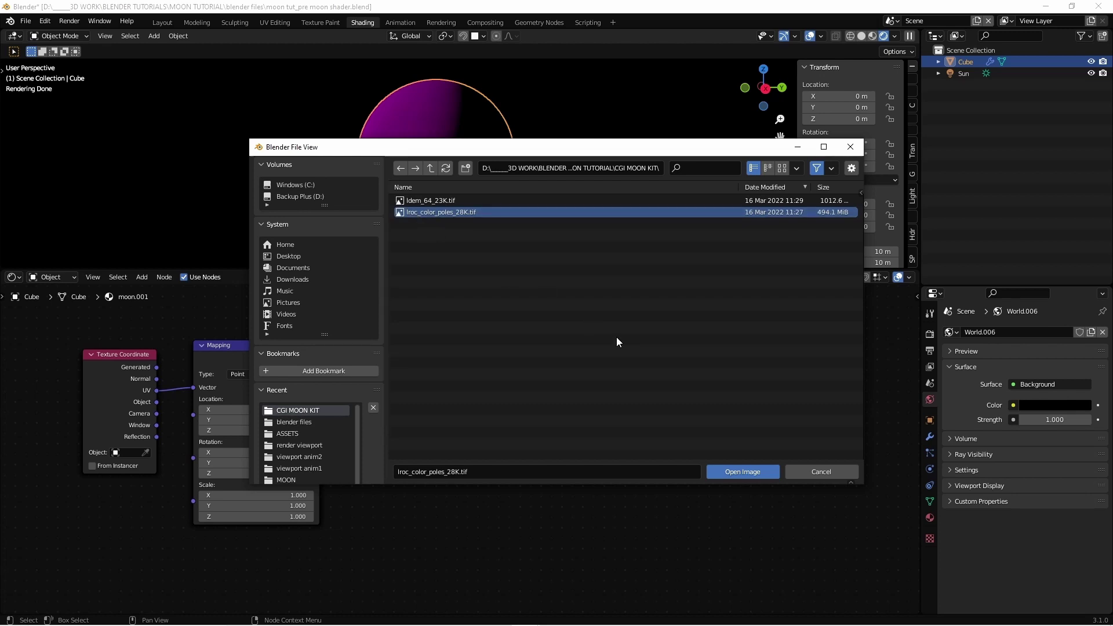
click(740, 469)
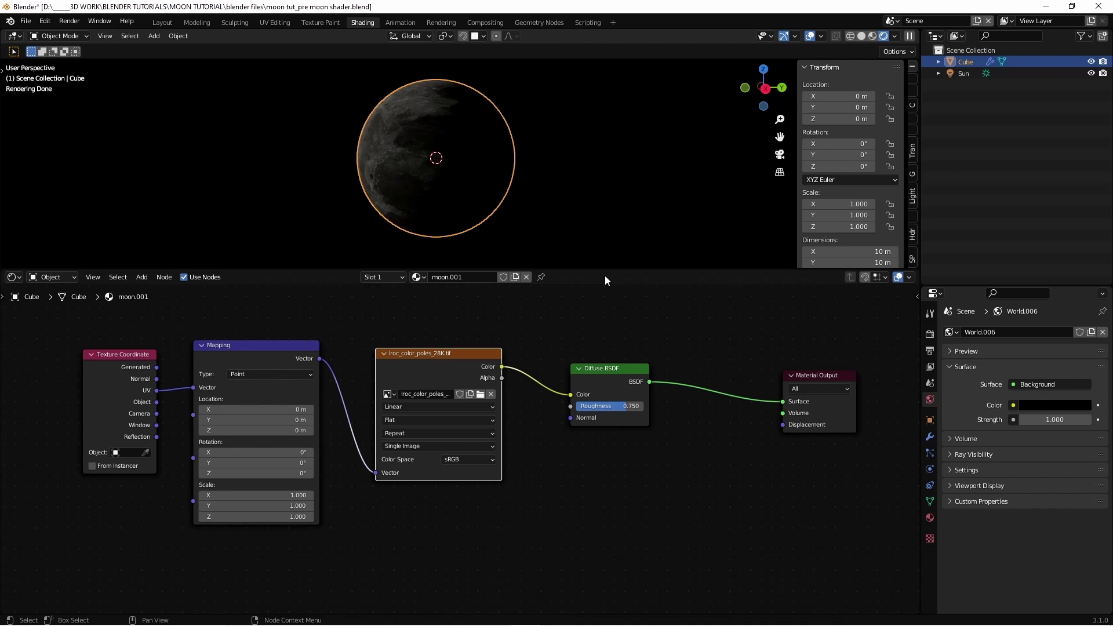
Enlarge the 3D viewport and feed the Mapping node's vector from the Generated texture coordinates
drag(605, 270, 600, 401)
middle_drag(589, 308, 661, 309)
scroll(576, 309, up, 4)
middle_drag(293, 505, 380, 545)
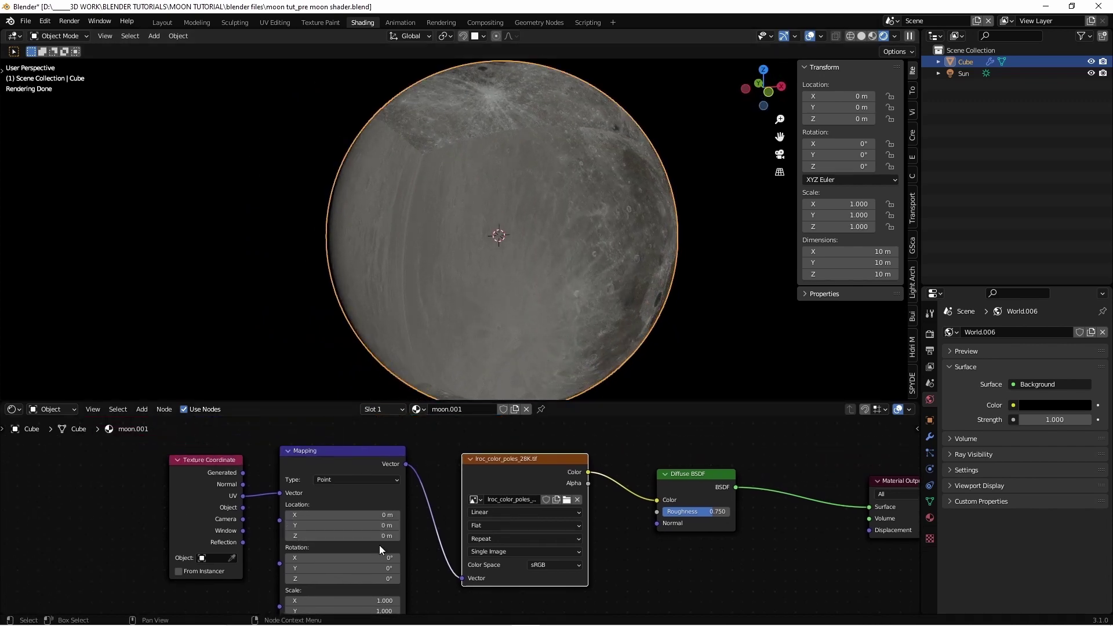
scroll(264, 552, up, 2)
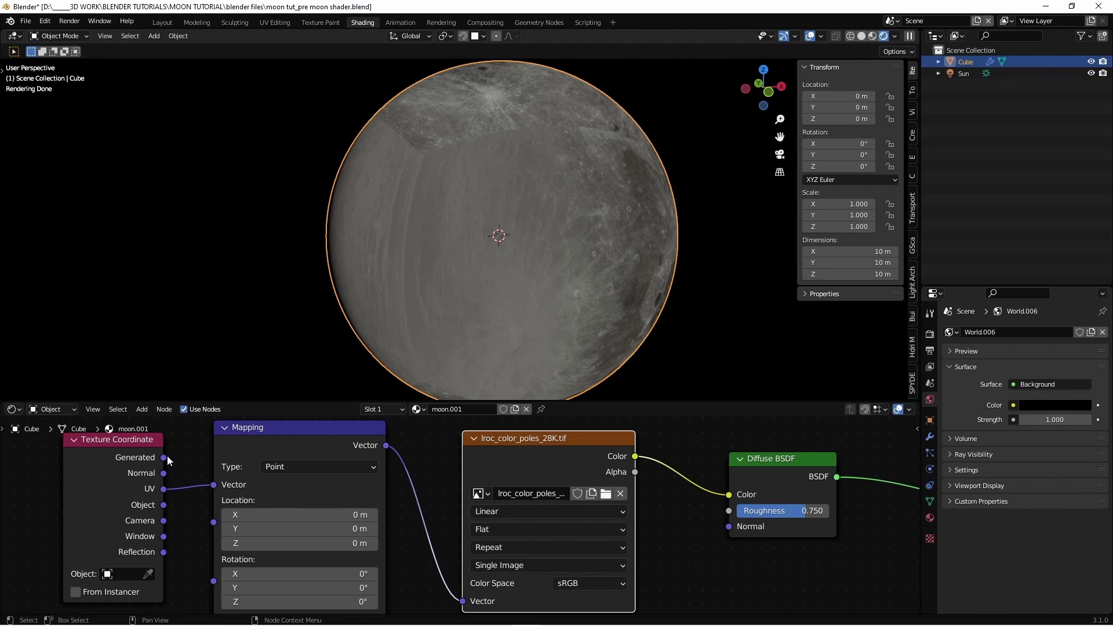
drag(167, 459, 216, 488)
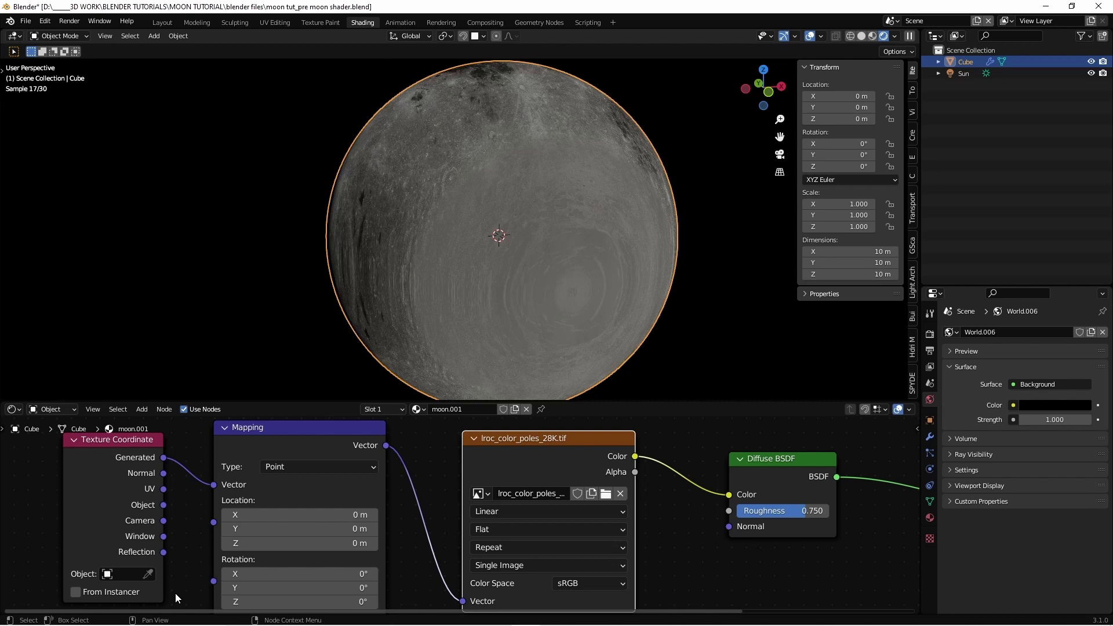
Set the color texture's projection to Sphere and inspect the mapped moon surface up close
middle_drag(436, 499, 398, 497)
scroll(346, 505, down, 1)
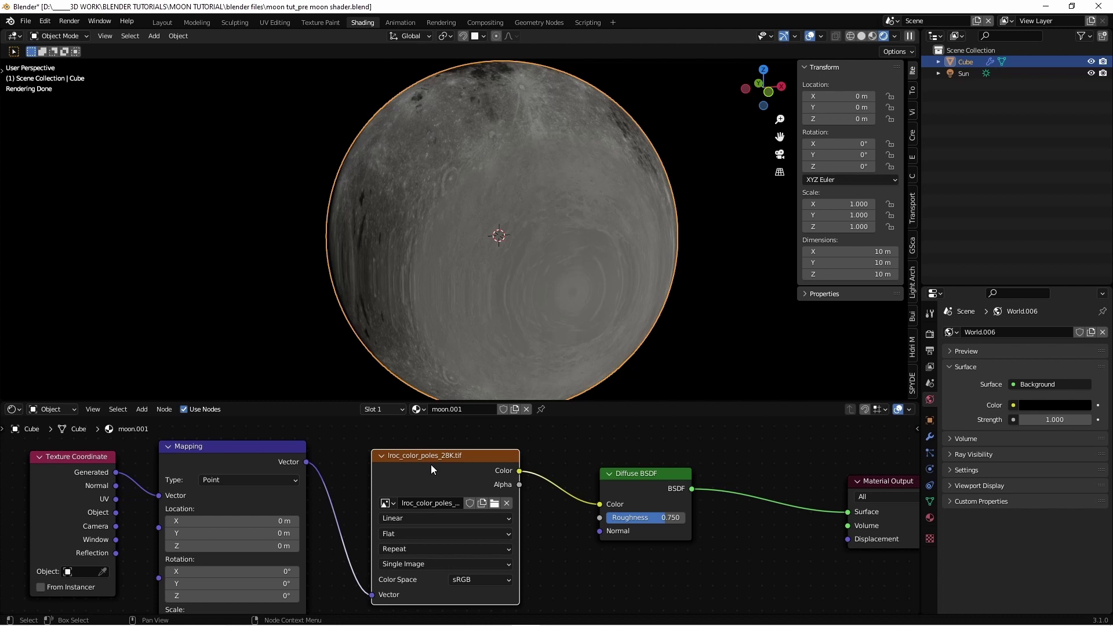
click(424, 534)
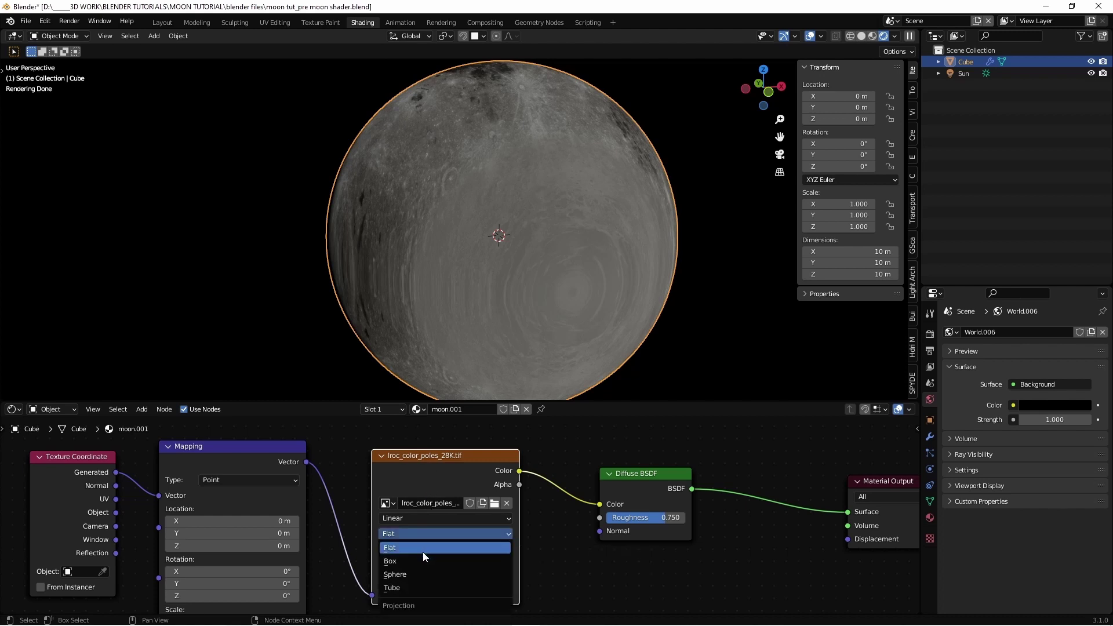
click(423, 574)
middle_drag(589, 273, 564, 318)
scroll(588, 234, up, 3)
scroll(569, 274, up, 3)
scroll(569, 274, up, 2)
scroll(569, 273, down, 8)
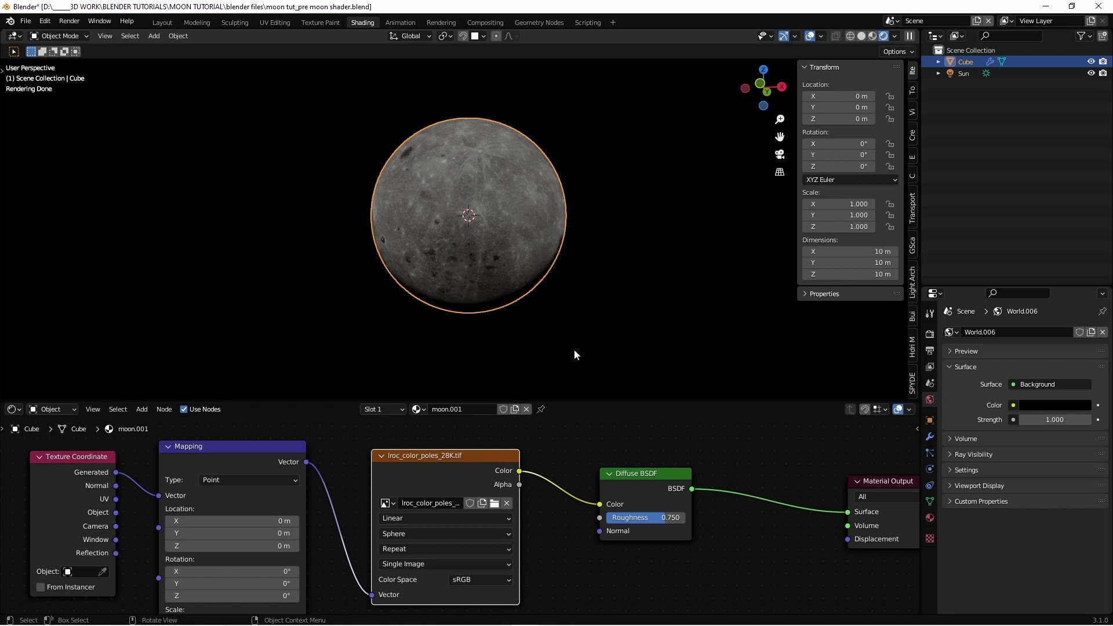
Enlarge the node editor and duplicate the color Image Texture node, placing the copy below the original
scroll(569, 516, down, 4)
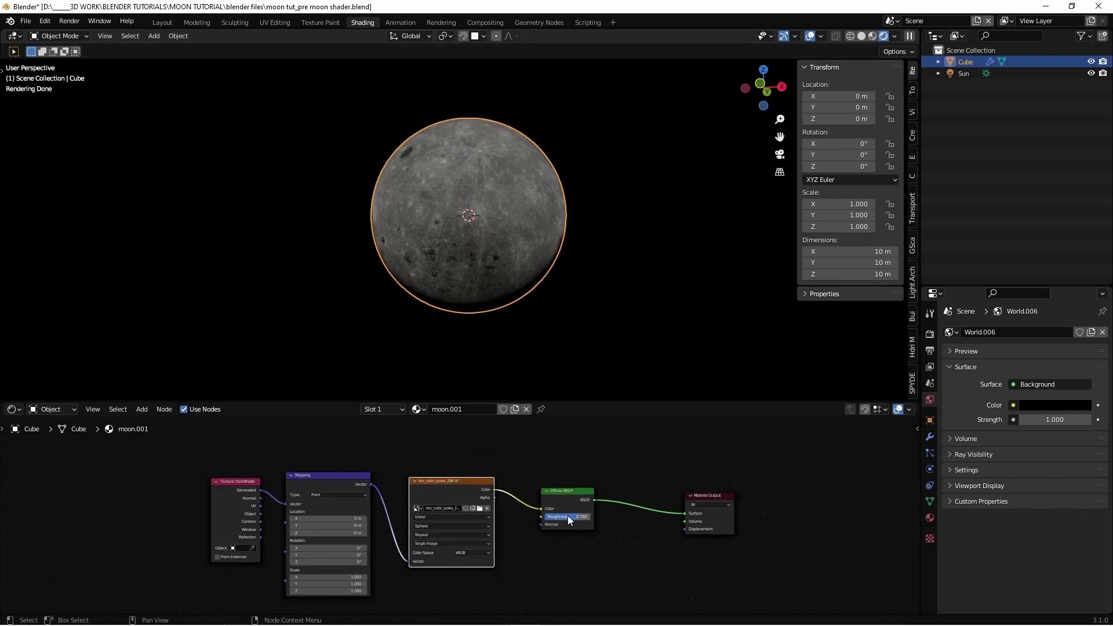
scroll(580, 556, up, 3)
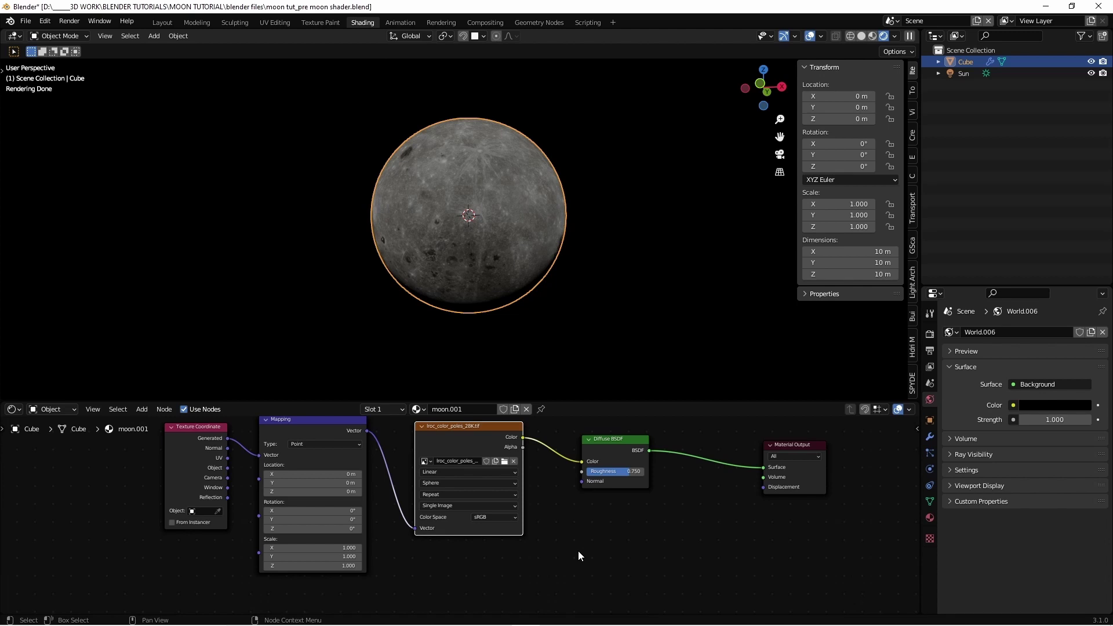
scroll(578, 552, down, 1)
middle_drag(578, 552, 613, 550)
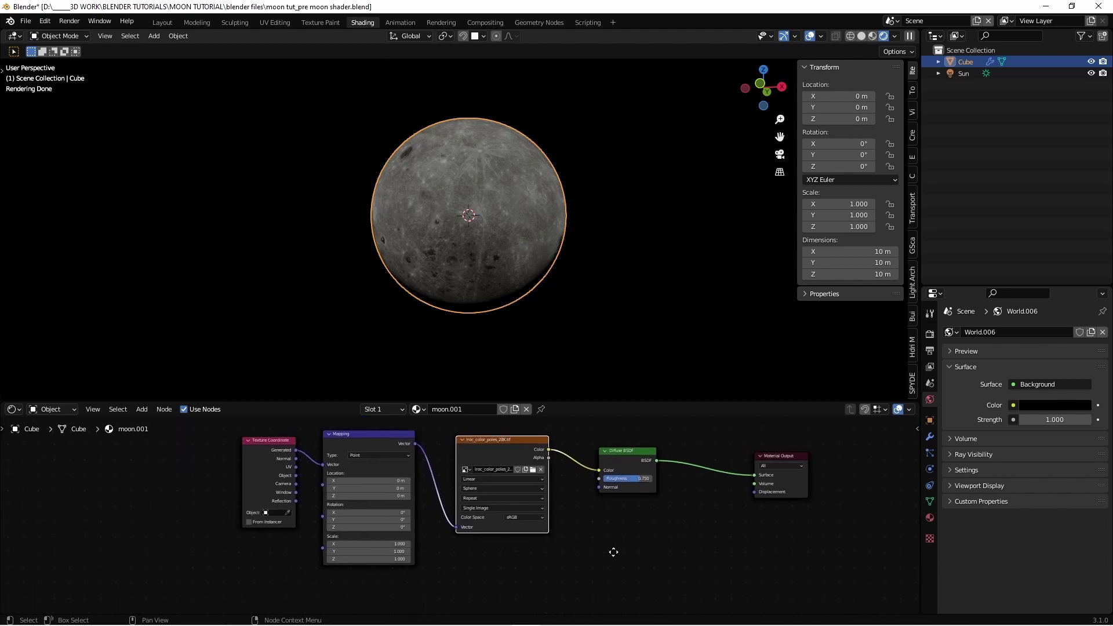
drag(618, 401, 617, 325)
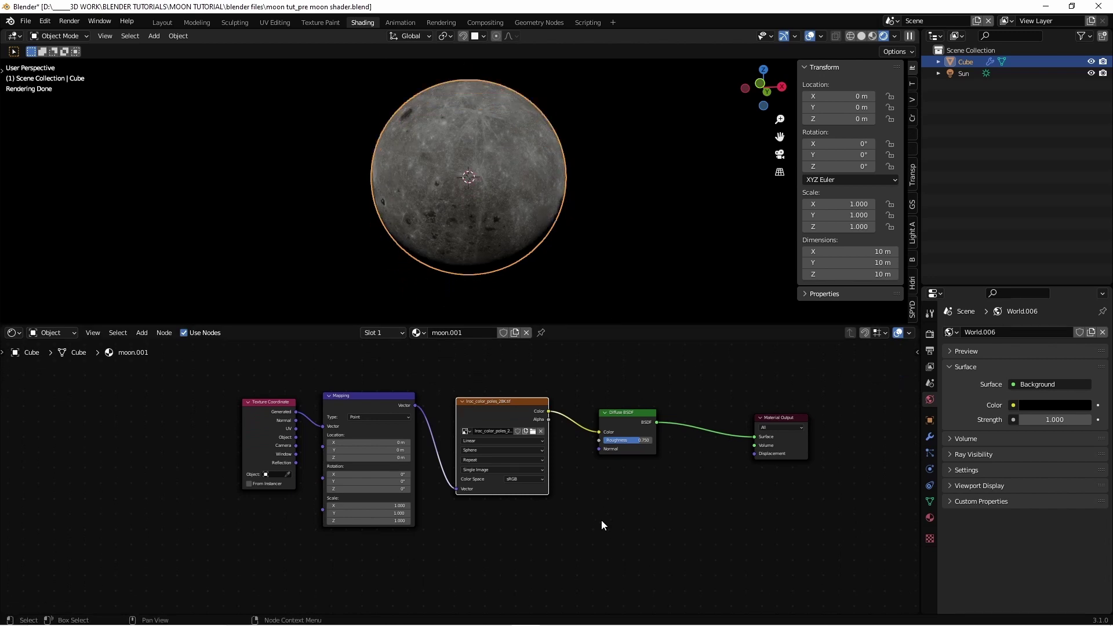
middle_drag(601, 520, 571, 491)
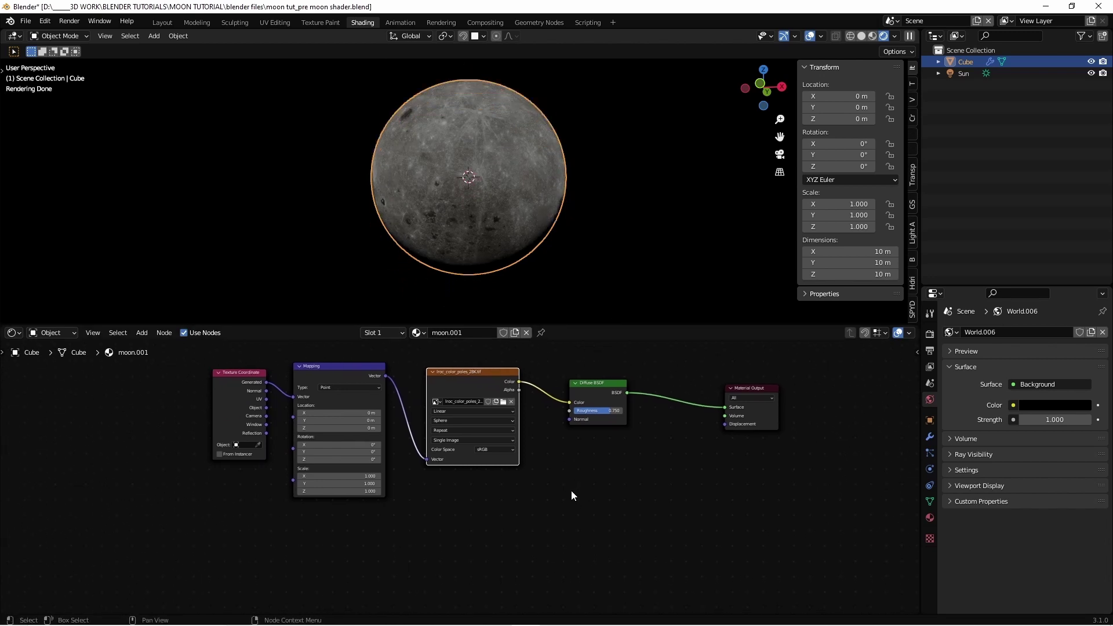
key(shift+d)
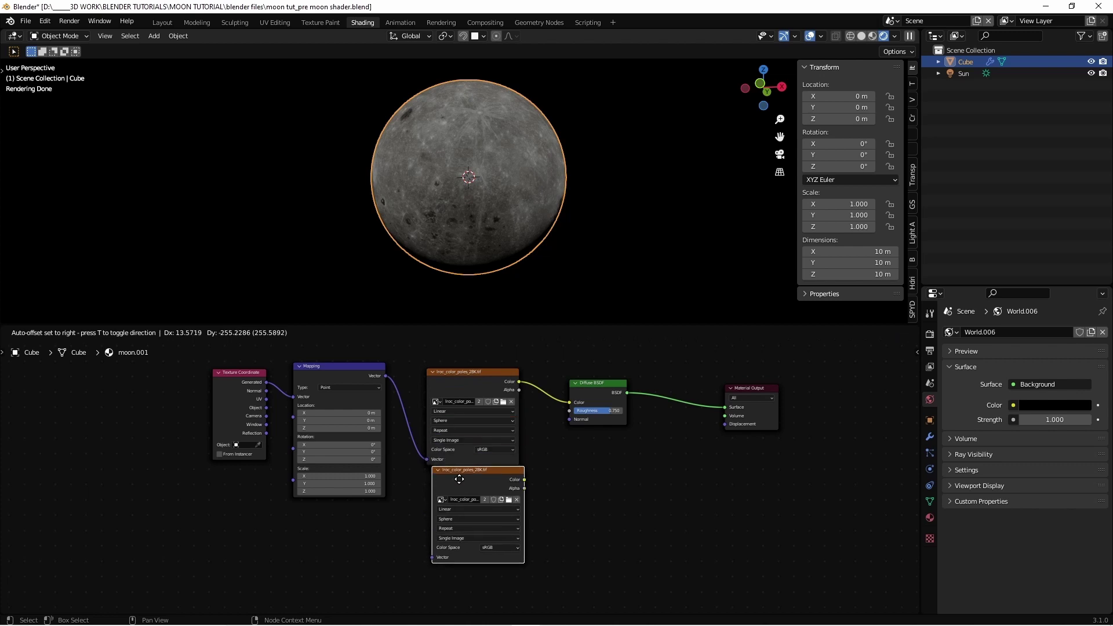
click(457, 497)
scroll(528, 531, up, 2)
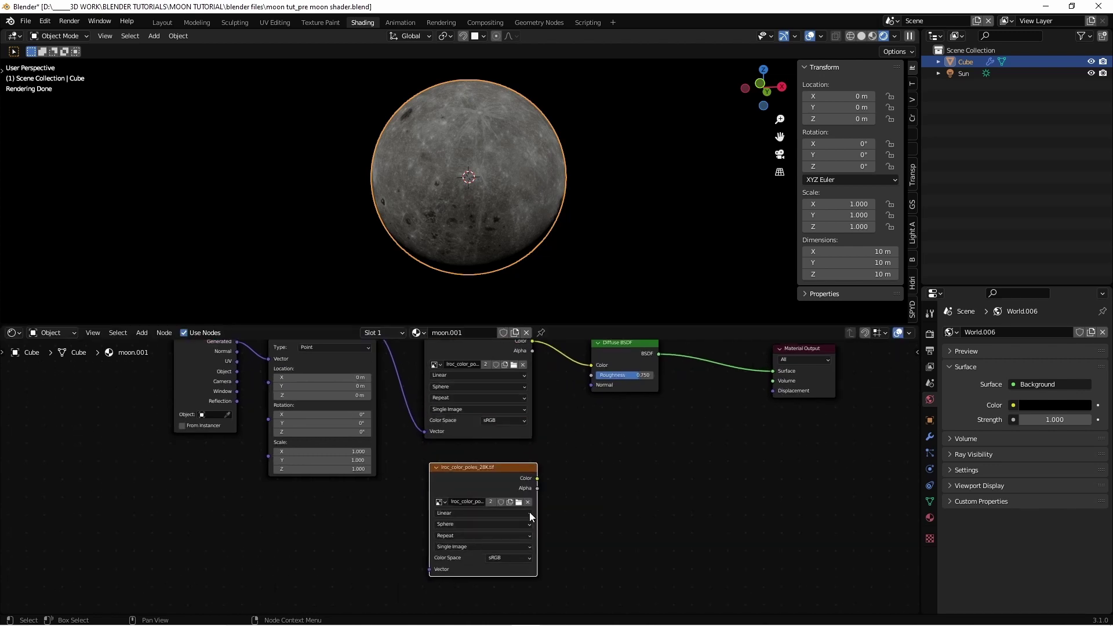
Replace the duplicated texture node's image with ldem_64_23K.tif from the CGI MOON KIT folder
click(523, 504)
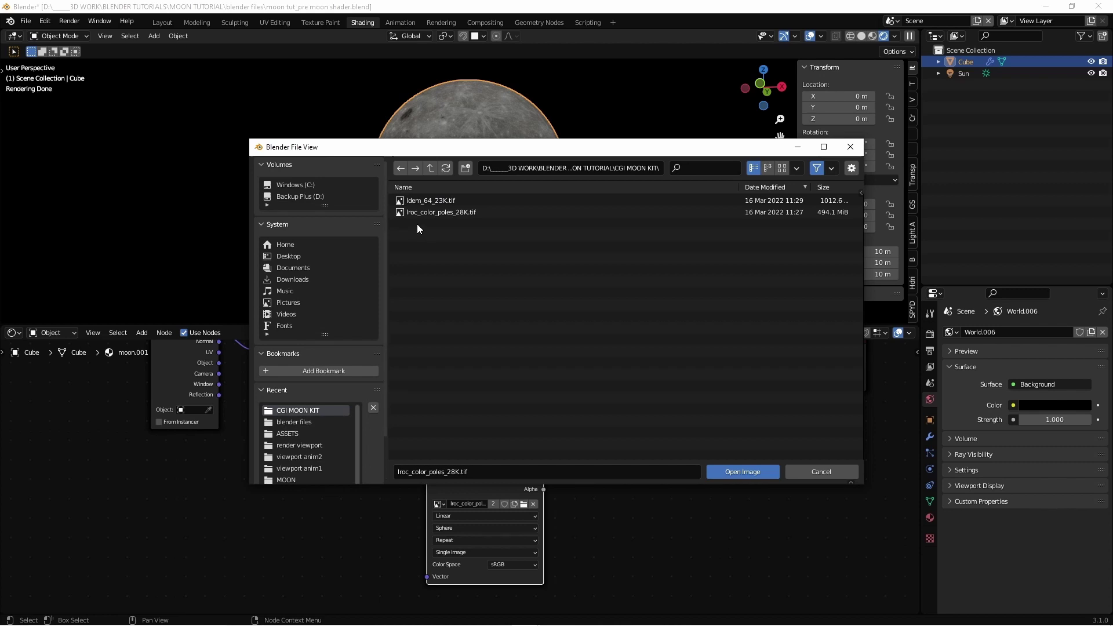
click(413, 201)
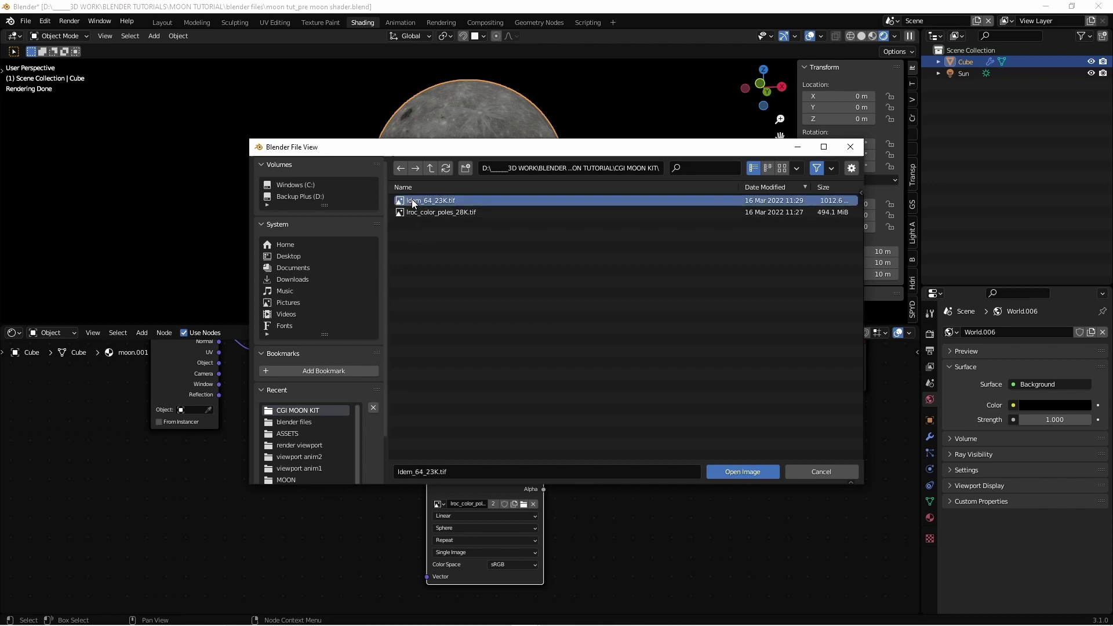
click(751, 471)
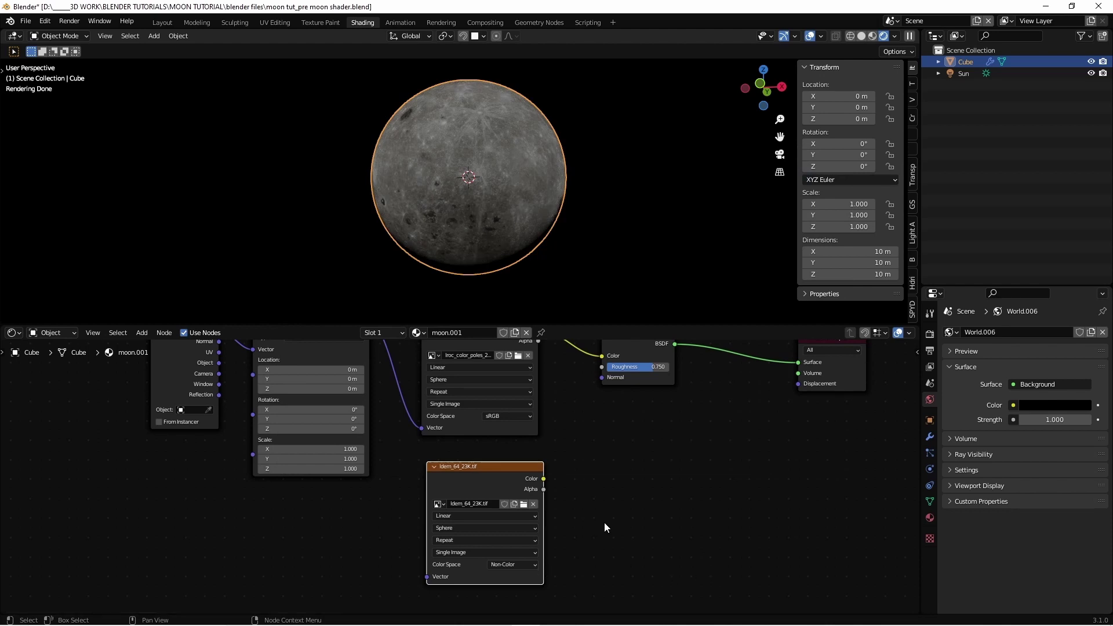
scroll(605, 523, down, 2)
middle_drag(621, 507, 651, 523)
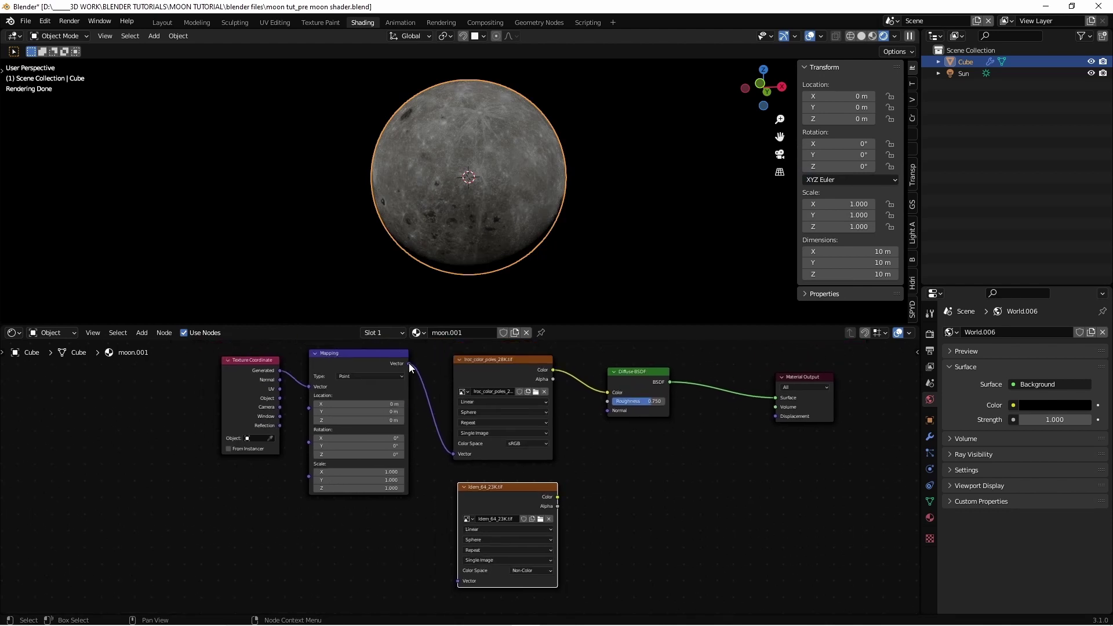
Feed the Mapping node's vector into the ldem_64_23K.tif texture and place a new Displacement node beside that texture
drag(409, 363, 457, 580)
middle_drag(418, 373, 332, 377)
key(shift+a)
click(162, 347)
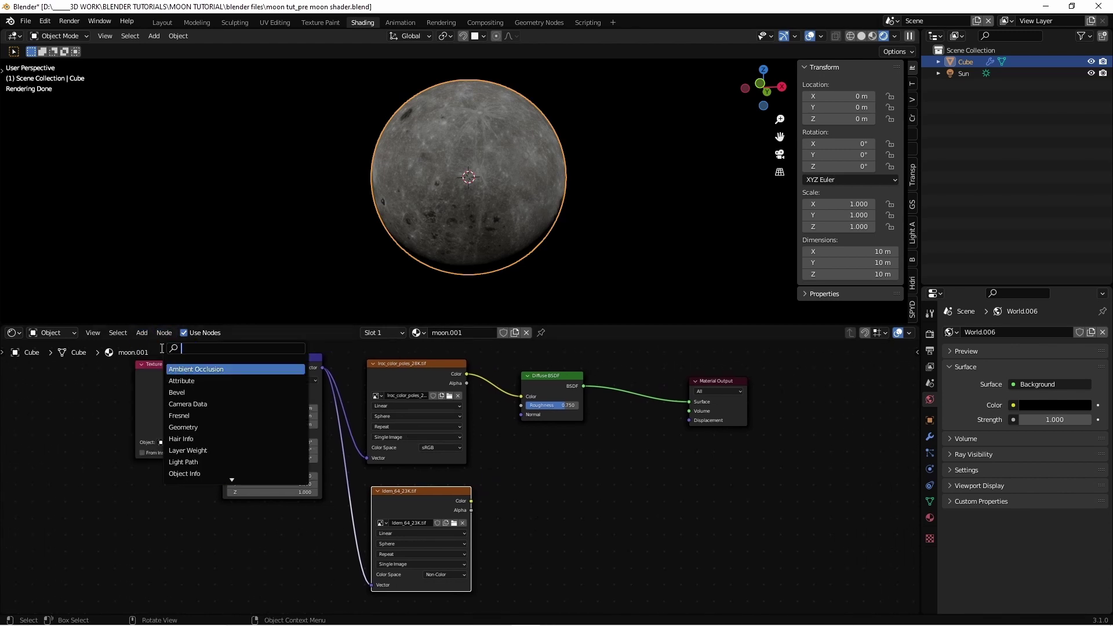
text(di)
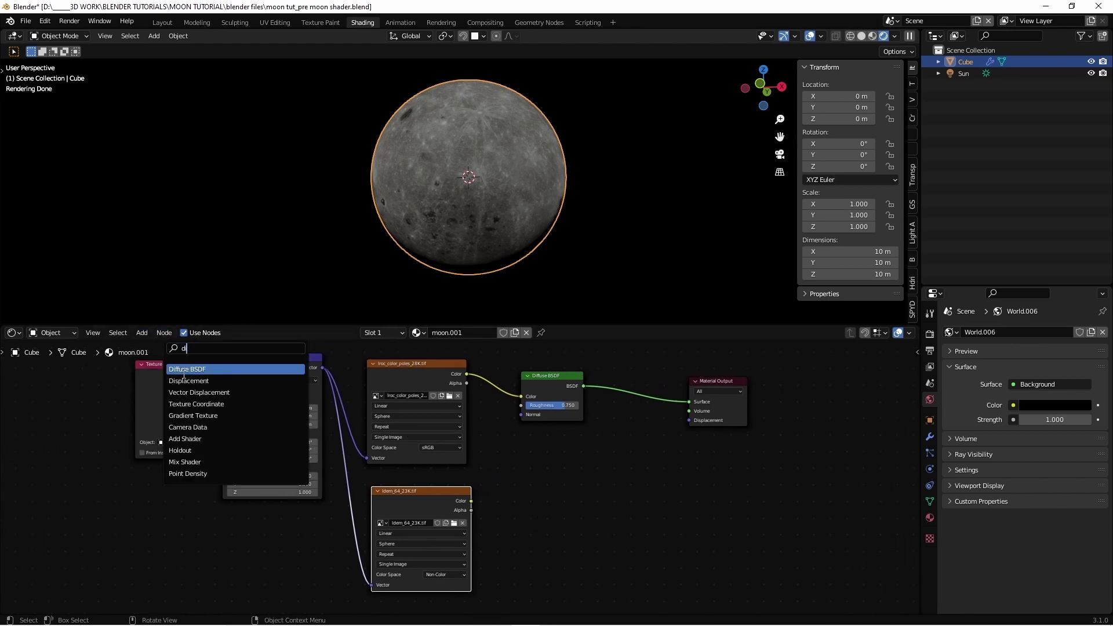
click(189, 381)
click(574, 498)
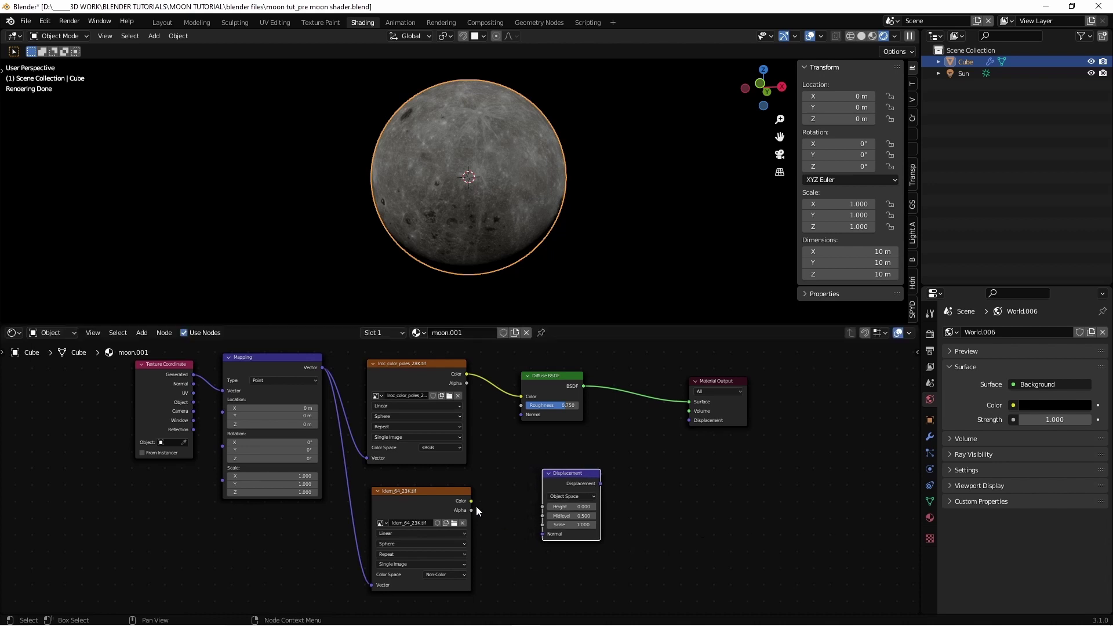
Route the ldem_64_23K.tif color through the Displacement node's Height into the Material Output's Displacement, and inspect the moon
drag(473, 506, 693, 420)
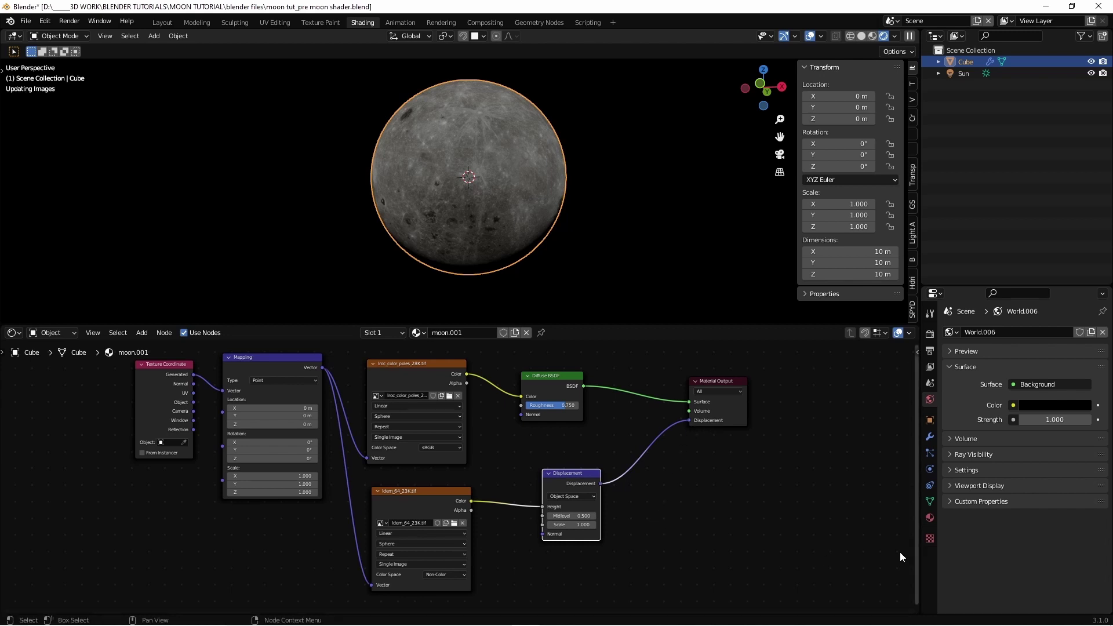
middle_drag(580, 233, 630, 244)
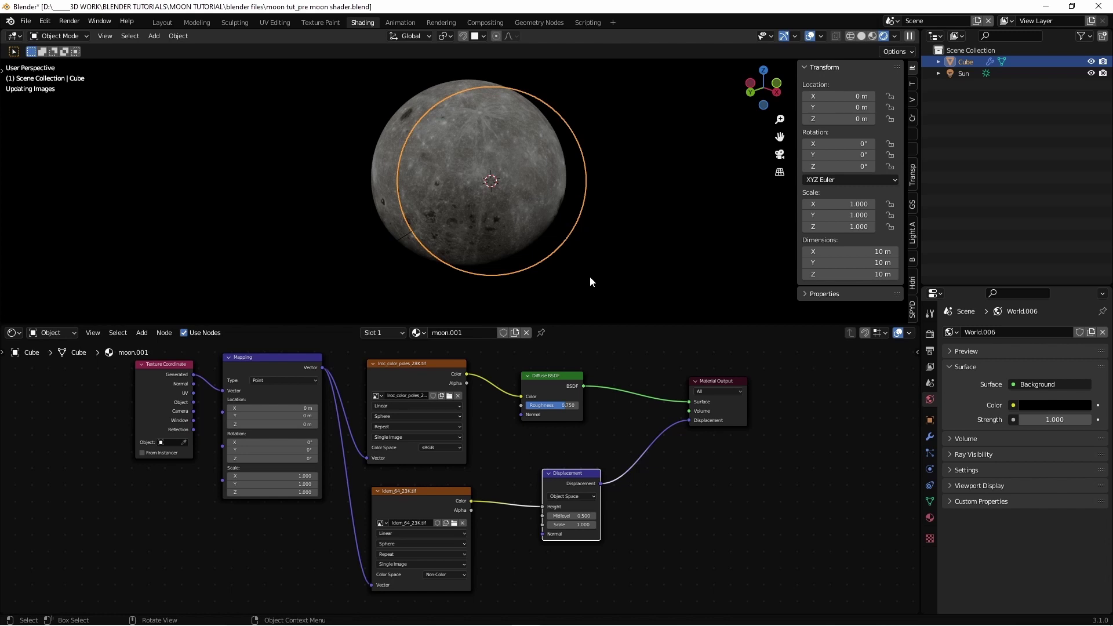
mouse_move(557, 248)
middle_down()
mouse_move(438, 237)
mouse_move(581, 248)
mouse_move(555, 261)
middle_up()
scroll(544, 238, up, 5)
scroll(549, 236, down, 4)
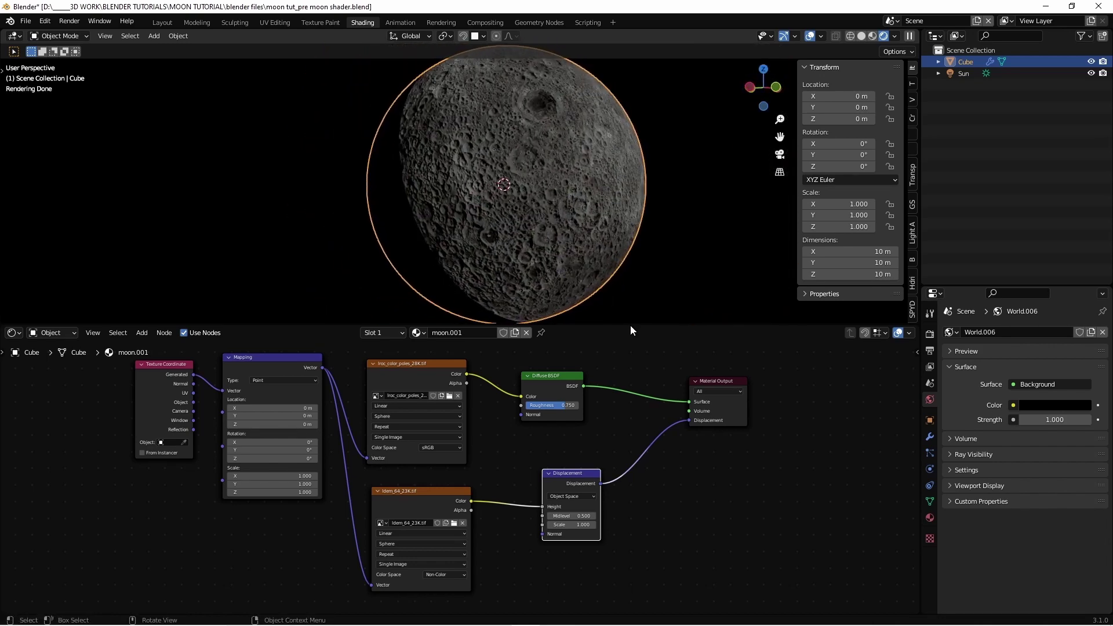
Set the moon.001 material's surface displacement method to Displacement and Bump and check the moon's shape
click(930, 518)
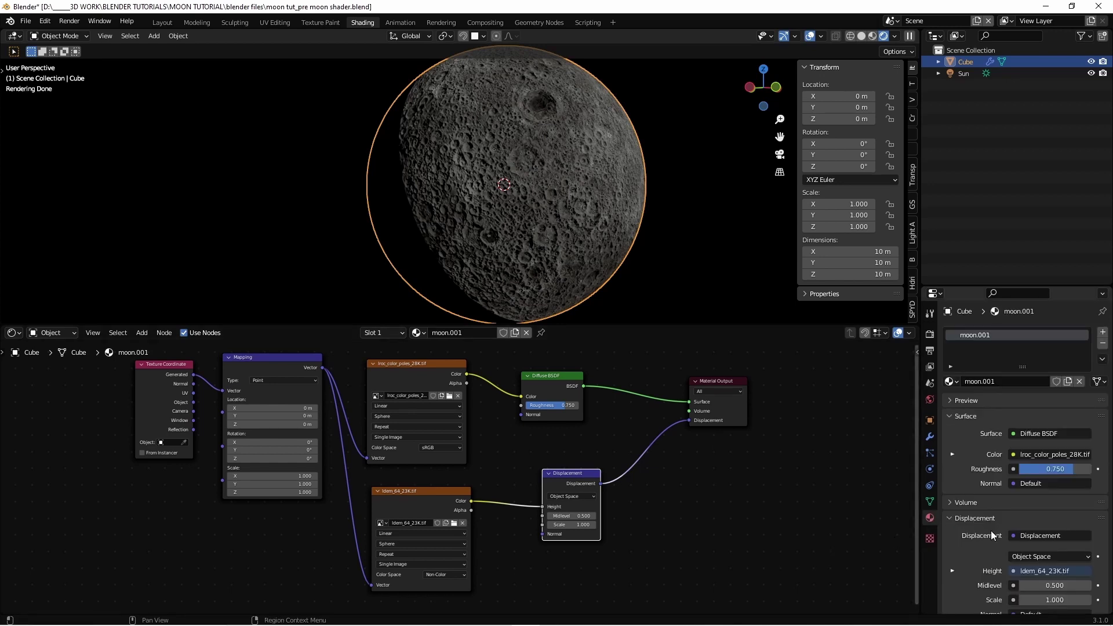
scroll(957, 516, down, 8)
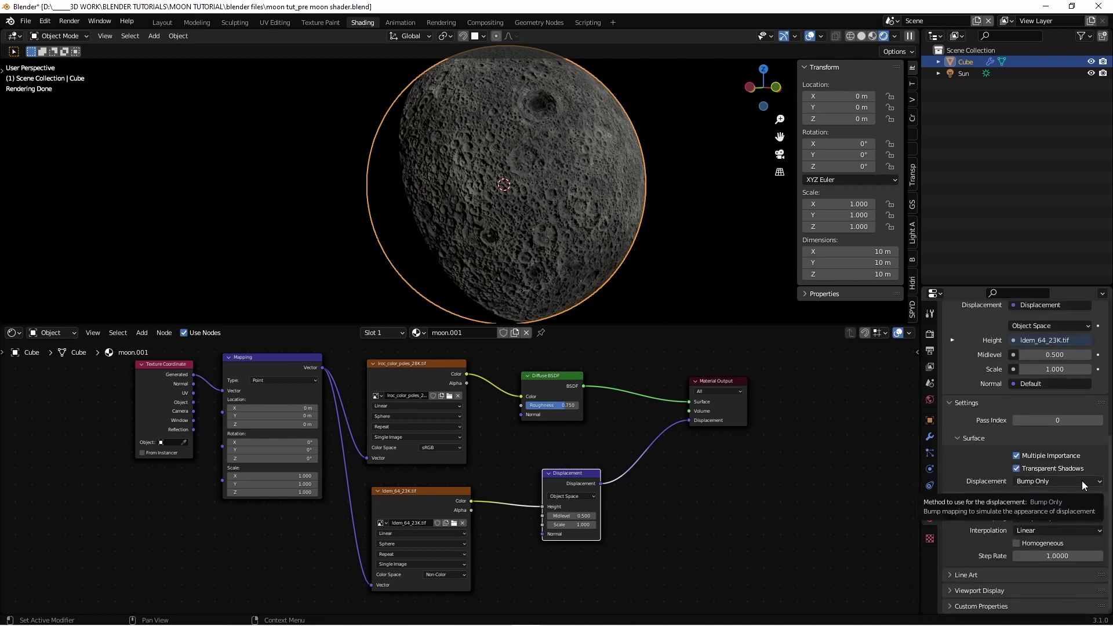
click(1082, 482)
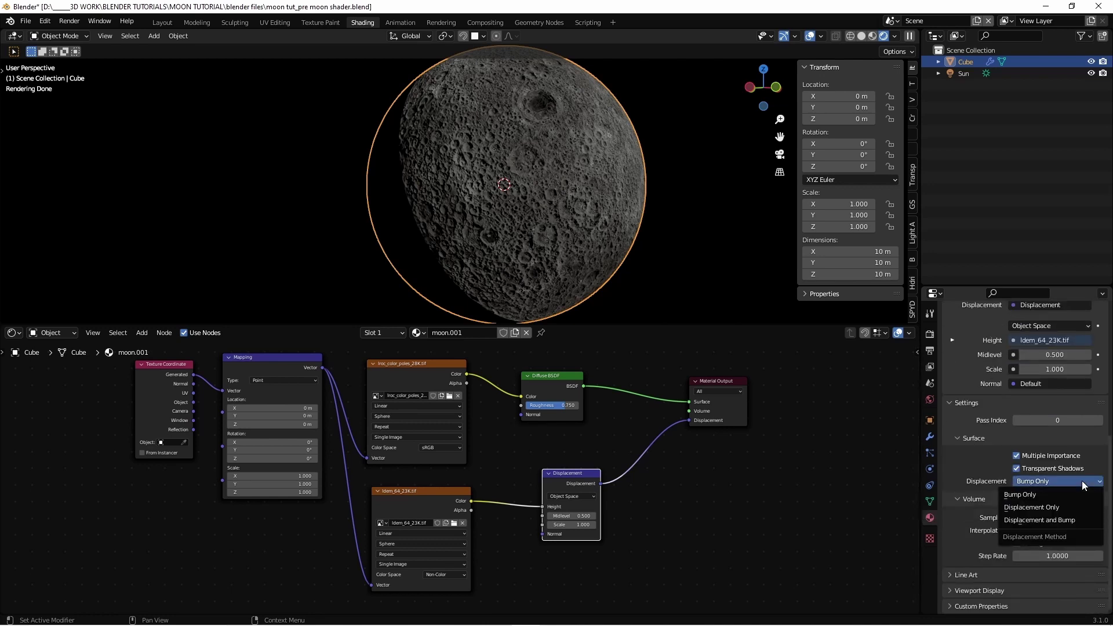
click(1073, 520)
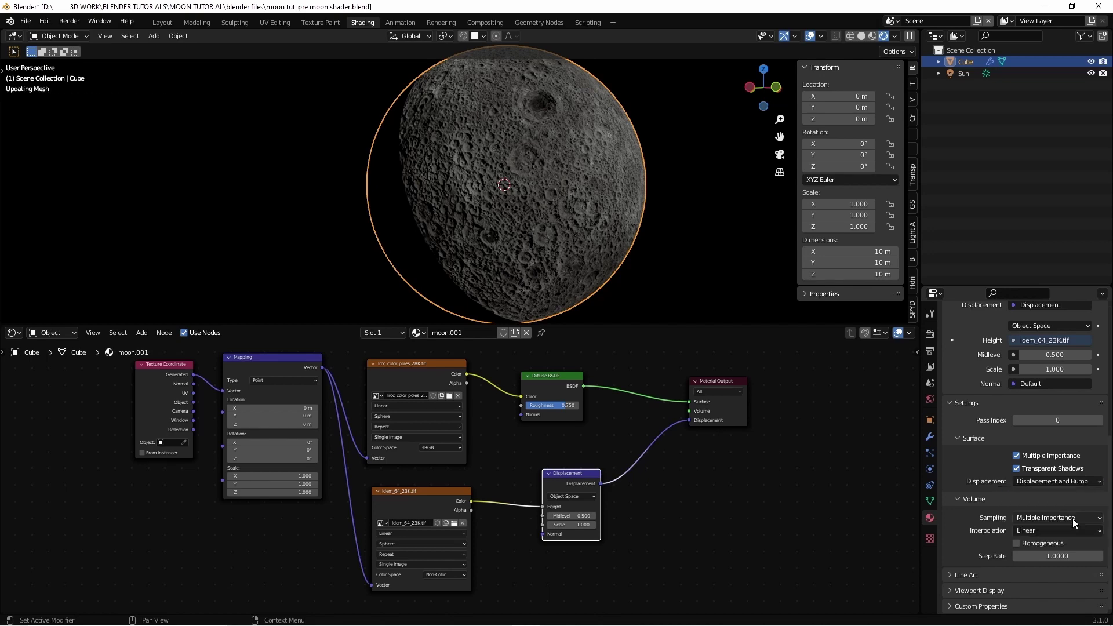
scroll(642, 233, down, 5)
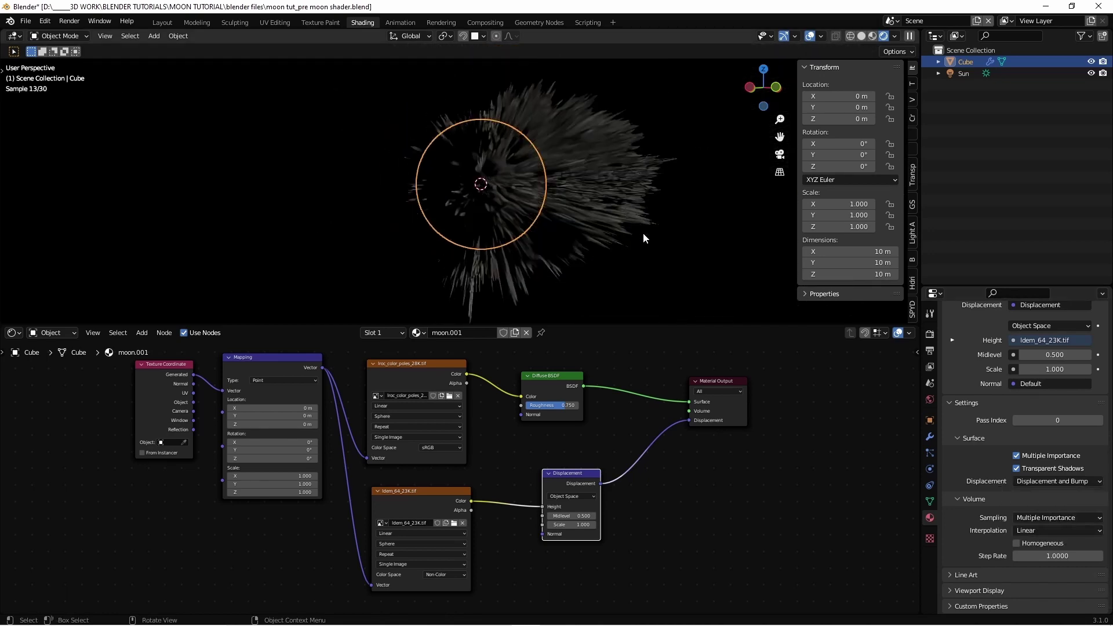
middle_drag(642, 233, 555, 226)
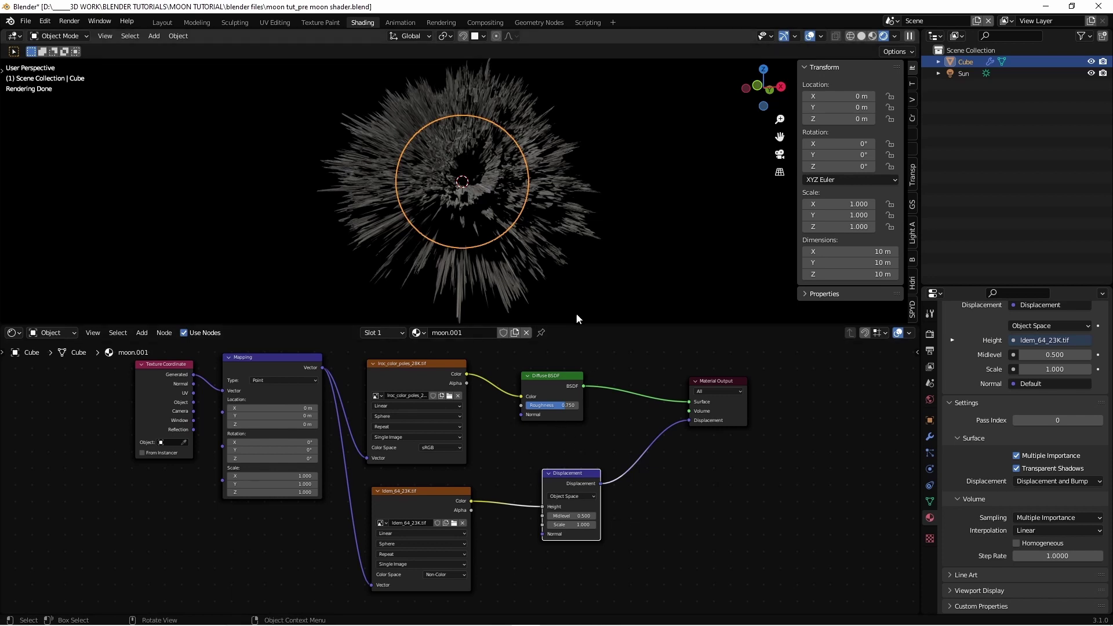
Enlarge the 3D viewport and set the Displacement node's Midlevel to 0 and Scale to 0.006
drag(577, 323, 583, 383)
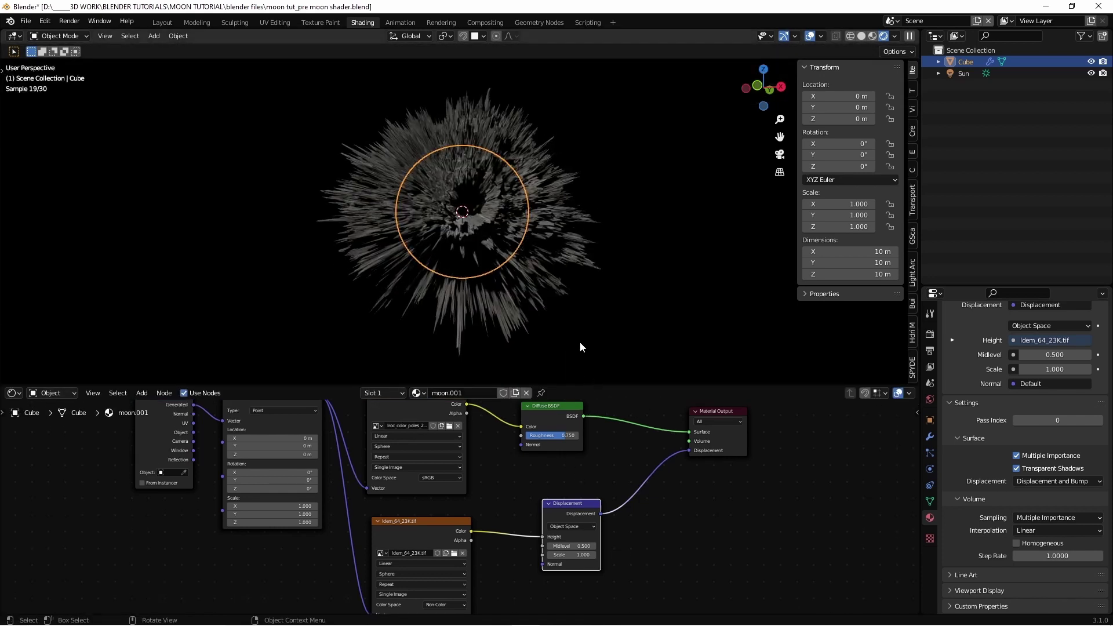
scroll(667, 509, up, 5)
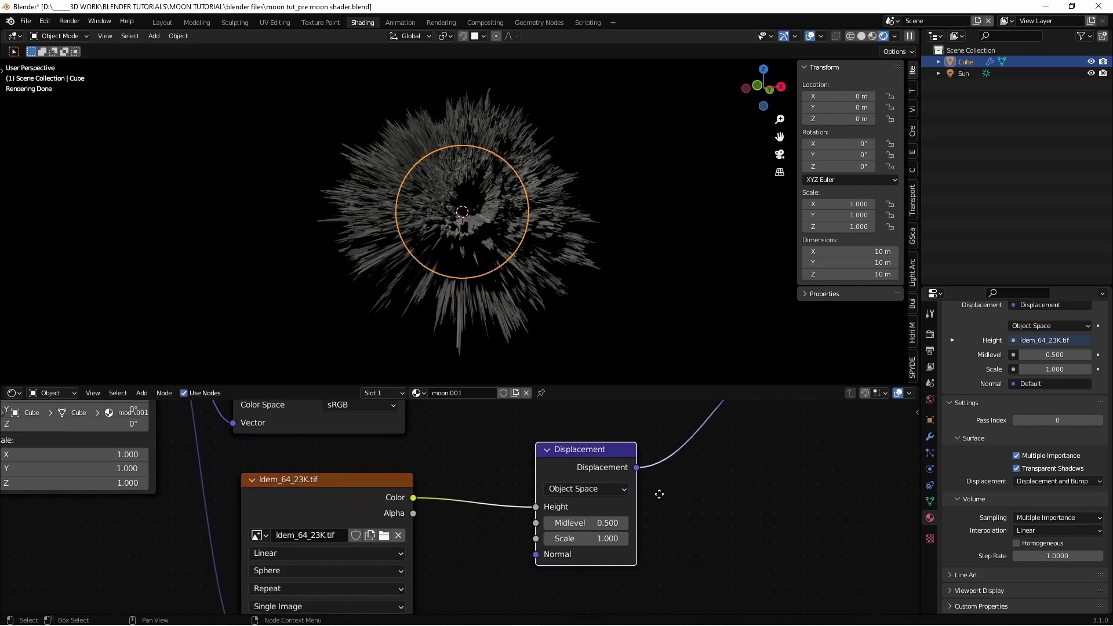
click(610, 533)
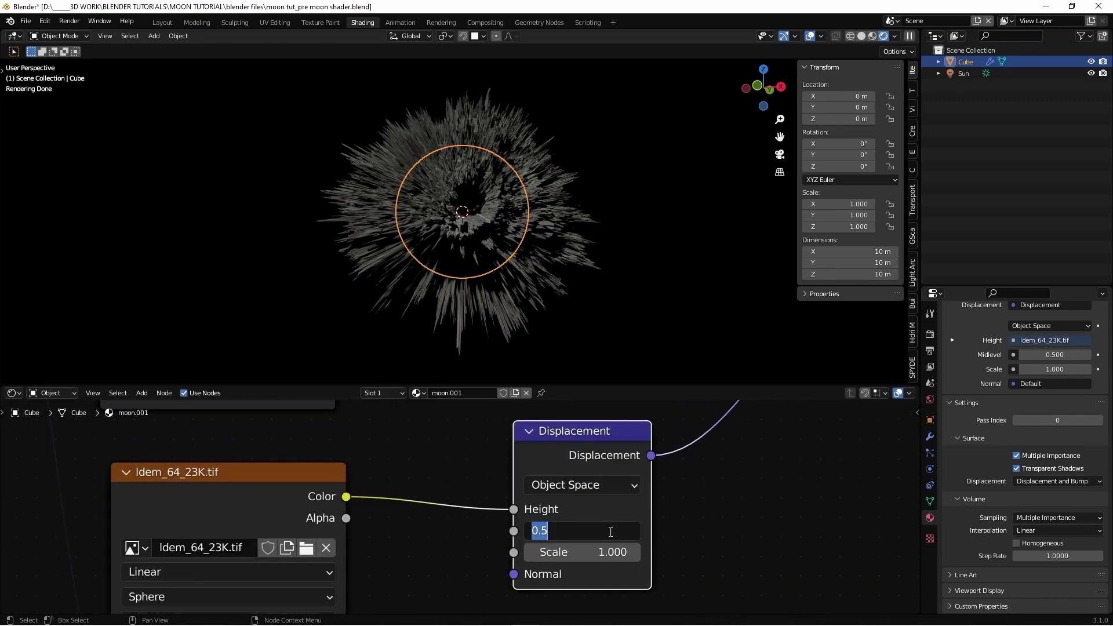
text(0)
key(Return)
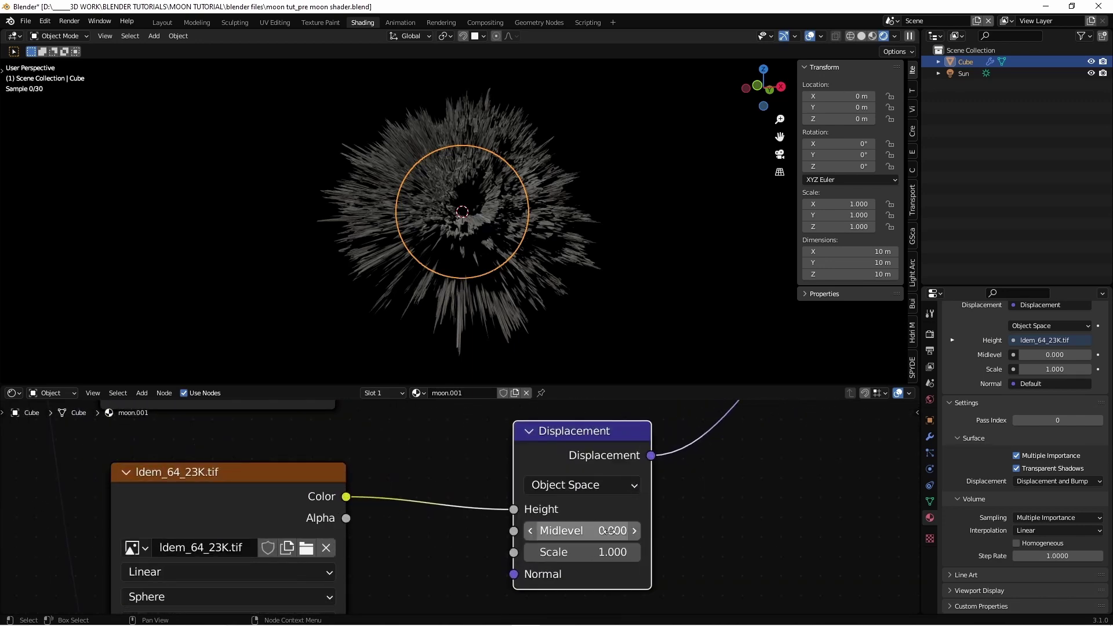
click(616, 552)
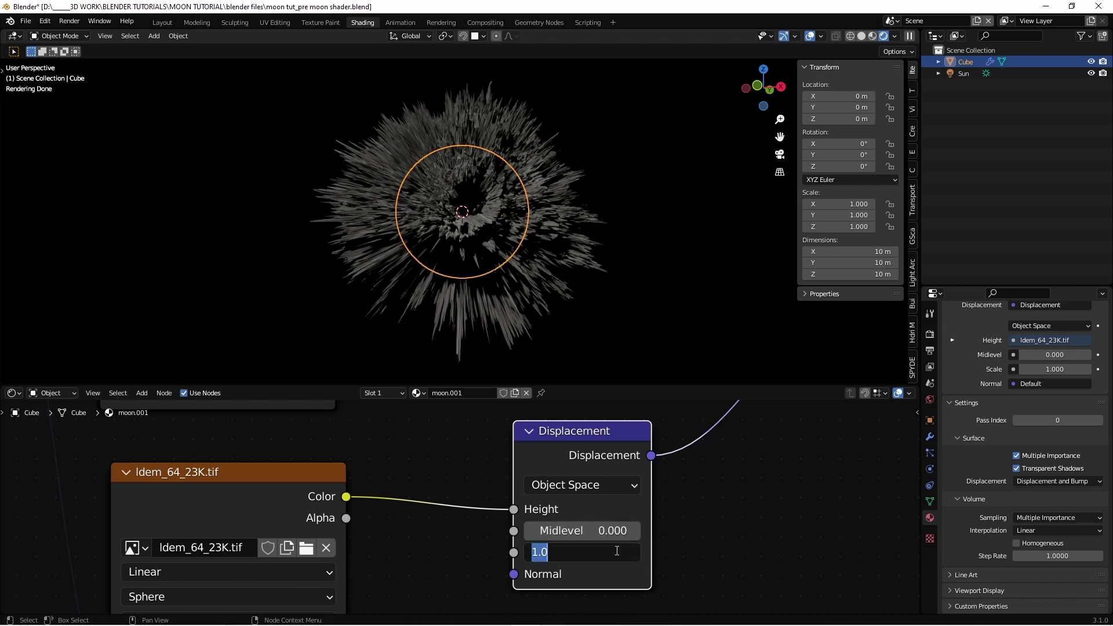
text(.006)
key(Return)
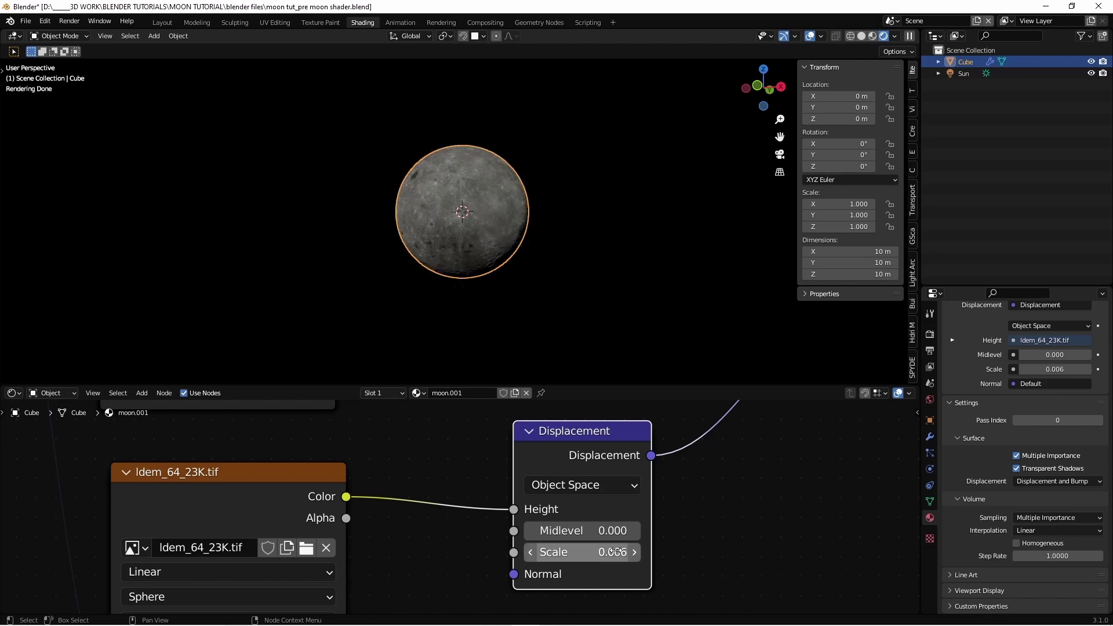
Examine the displaced craters on the moon's surface up close and from several angles
scroll(523, 286, up, 5)
middle_drag(523, 286, 624, 322)
scroll(611, 287, up, 4)
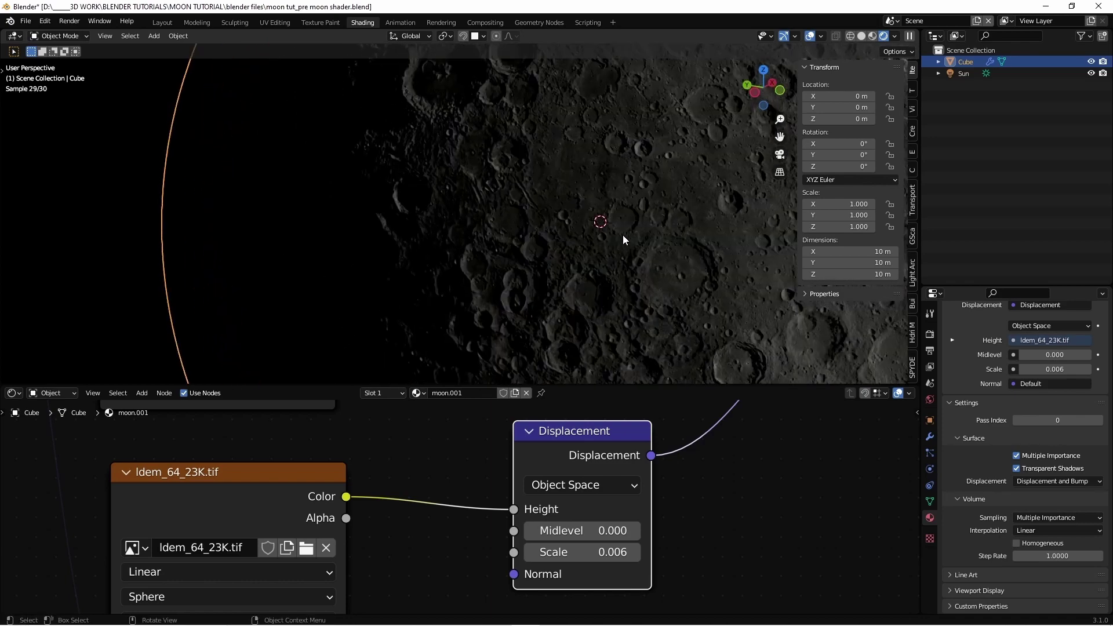
scroll(626, 255, up, 3)
scroll(628, 263, up, 2)
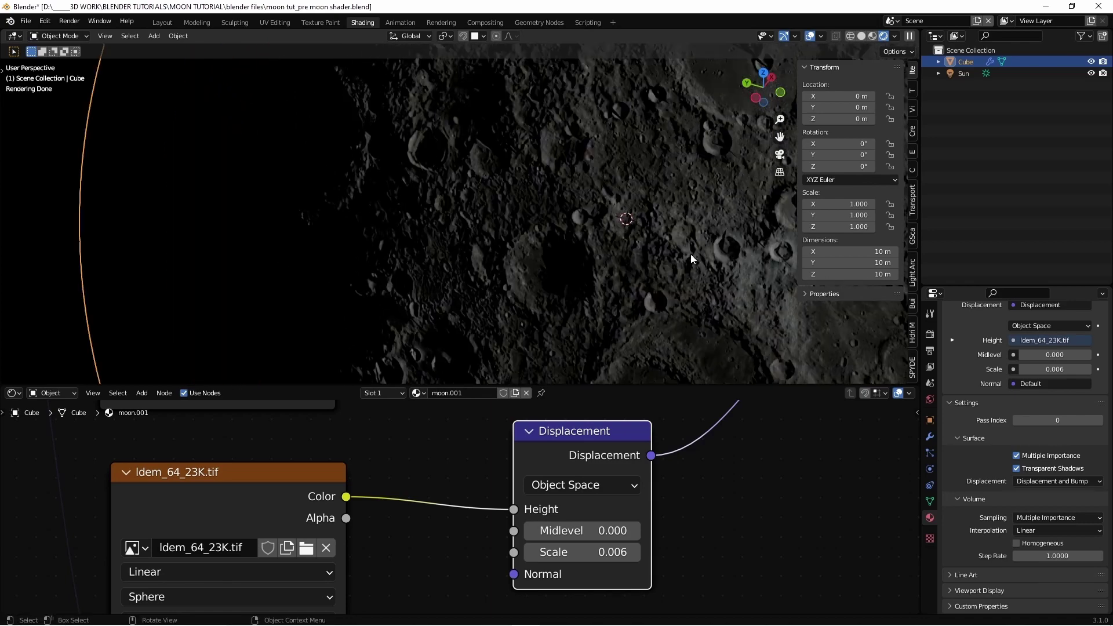
drag(780, 136, 725, 134)
middle_drag(725, 134, 603, 105)
scroll(574, 130, down, 10)
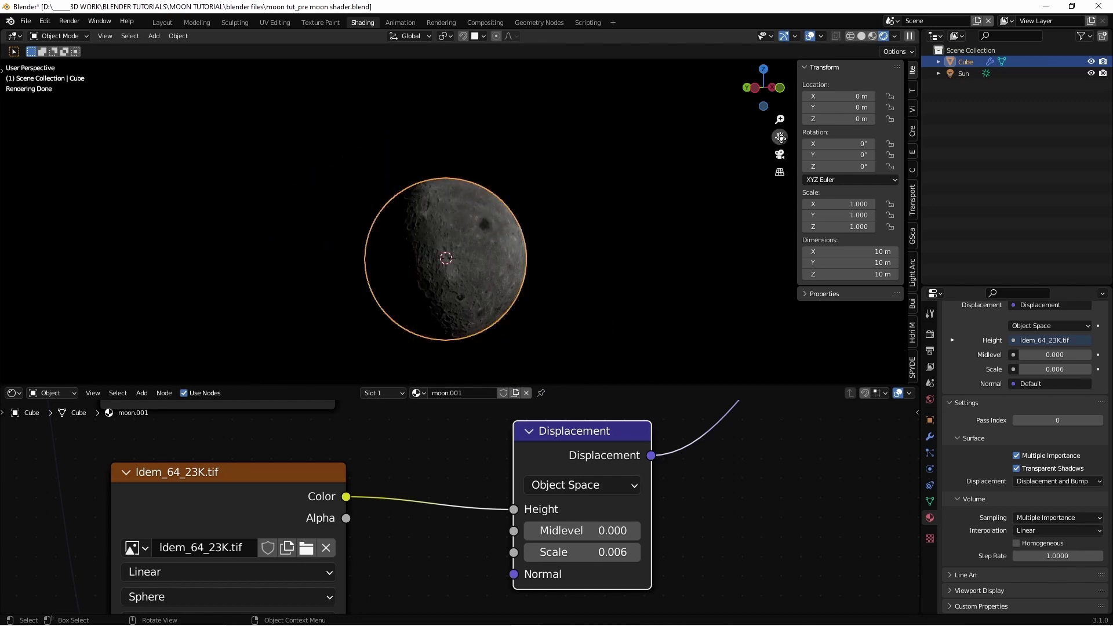
scroll(779, 137, up, 10)
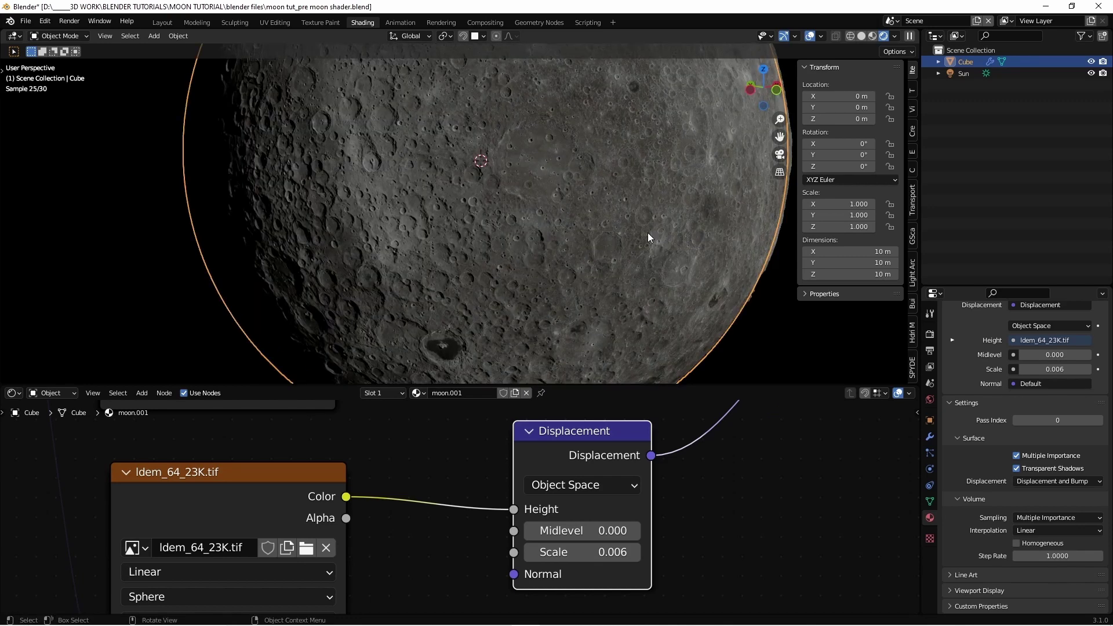
drag(780, 139, 735, 232)
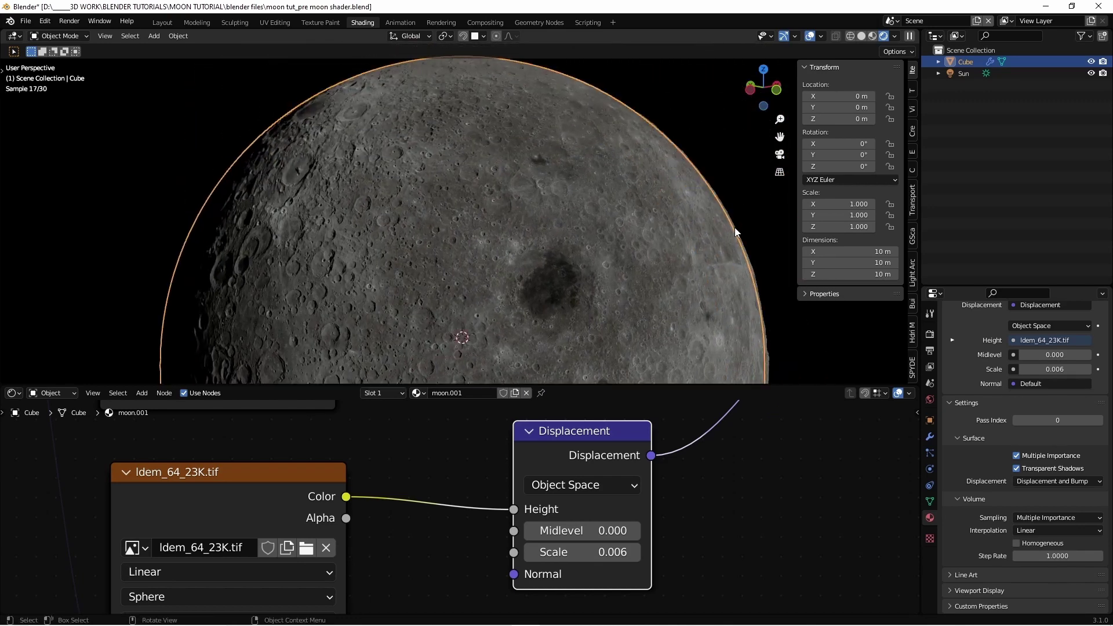
Move the Displacement node lower and add a Bump node between the displacement texture and the Material Output
scroll(666, 428, down, 7)
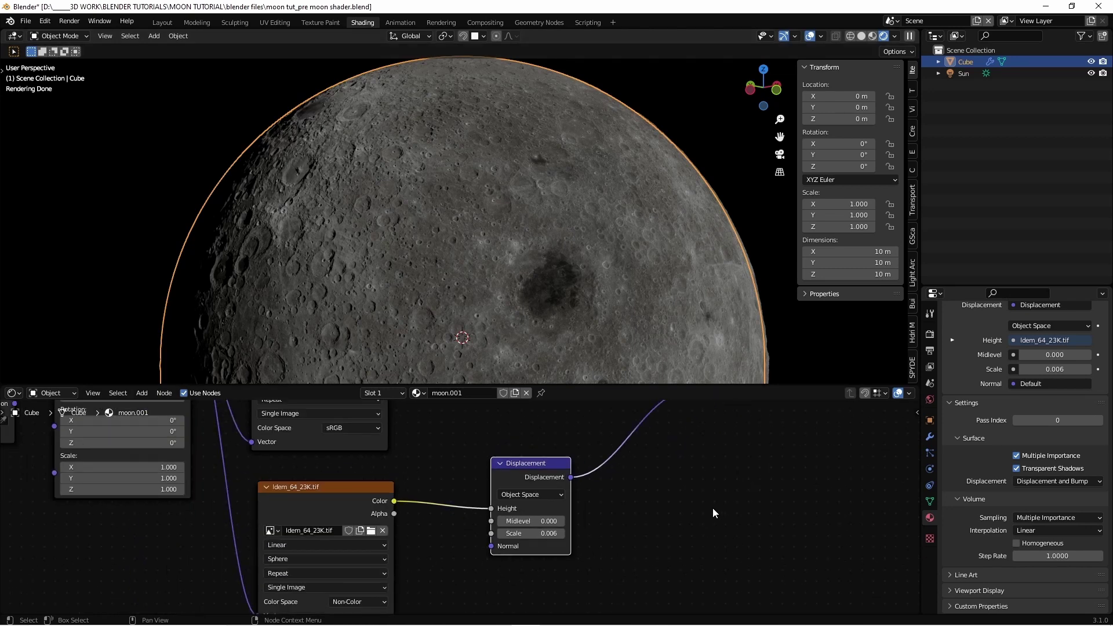
mouse_move(648, 531)
middle_down()
mouse_move(659, 566)
mouse_move(638, 544)
middle_up()
scroll(505, 548, up, 3)
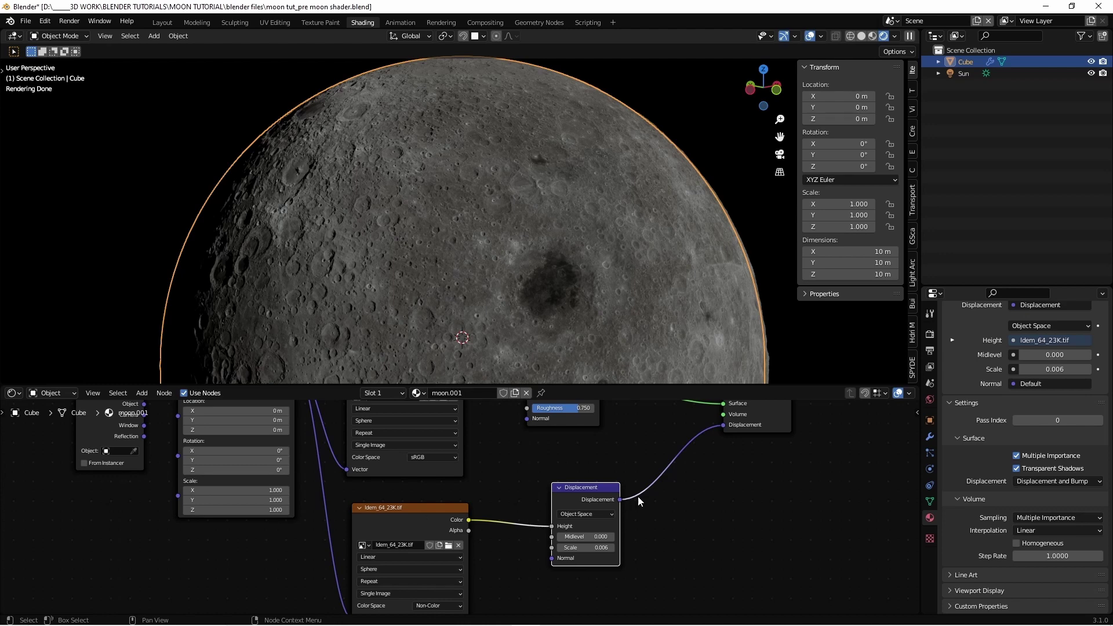
scroll(716, 508, down, 1)
middle_drag(717, 508, 721, 516)
drag(577, 502, 639, 576)
key(shift+a)
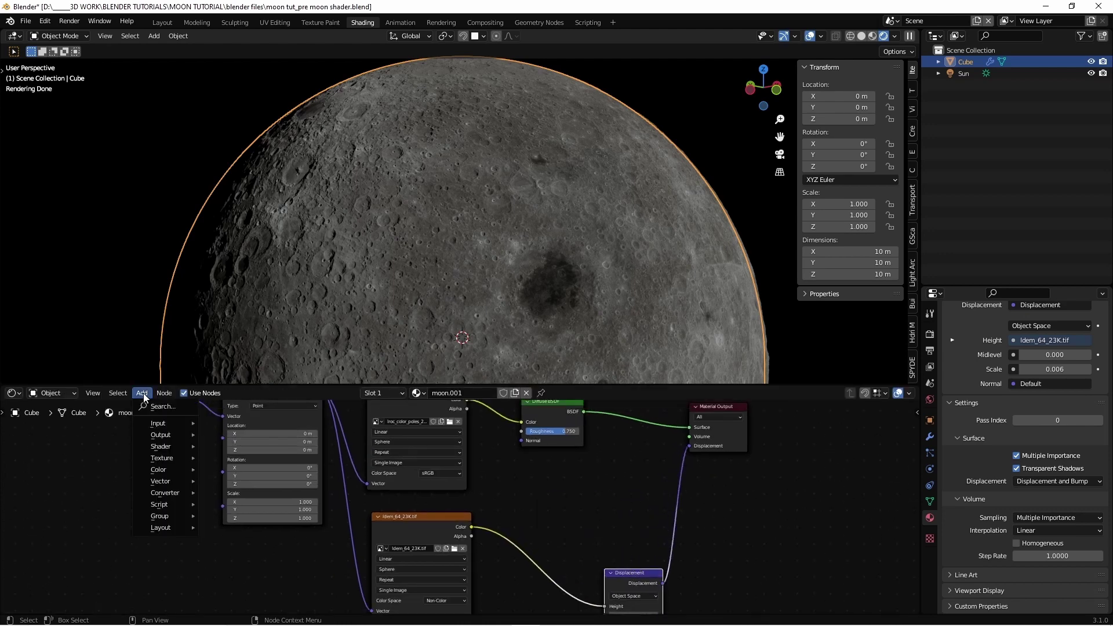
click(156, 408)
text(bum)
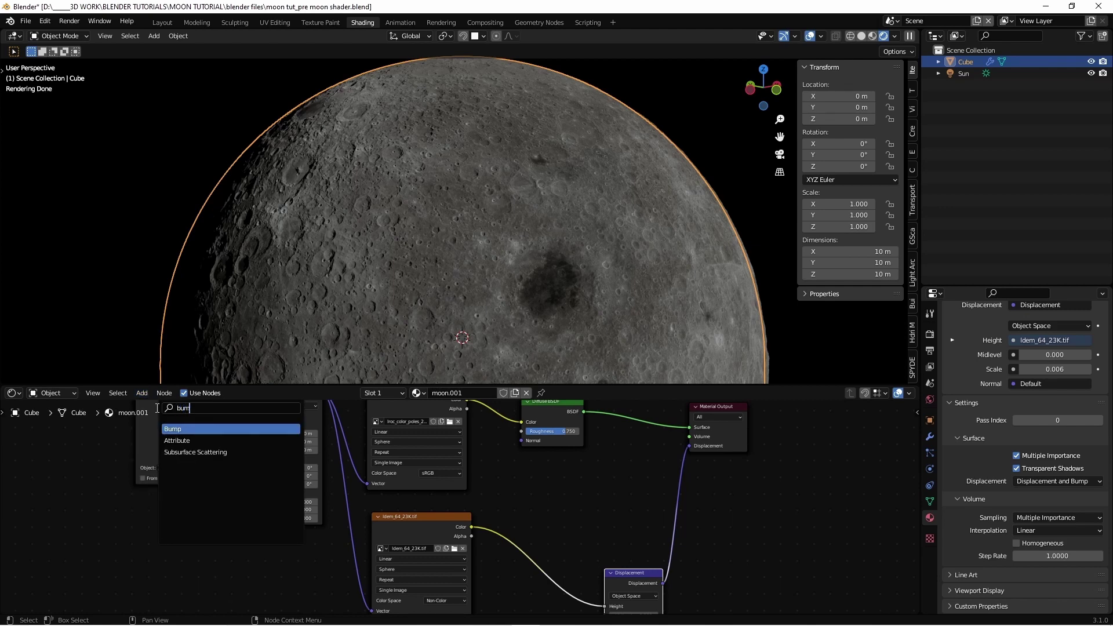
click(173, 427)
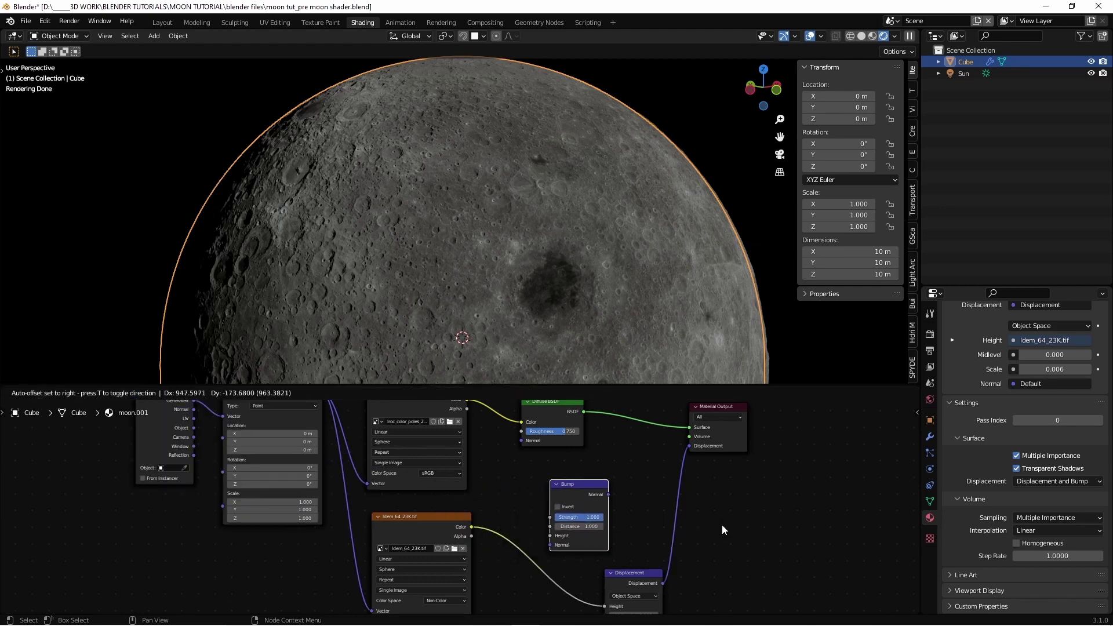
click(577, 505)
Connect the ldem_64_23K.tif color to the Bump node's Height and its Normal to the Diffuse BSDF, moving the shader nearer the Material Output
drag(471, 527, 487, 528)
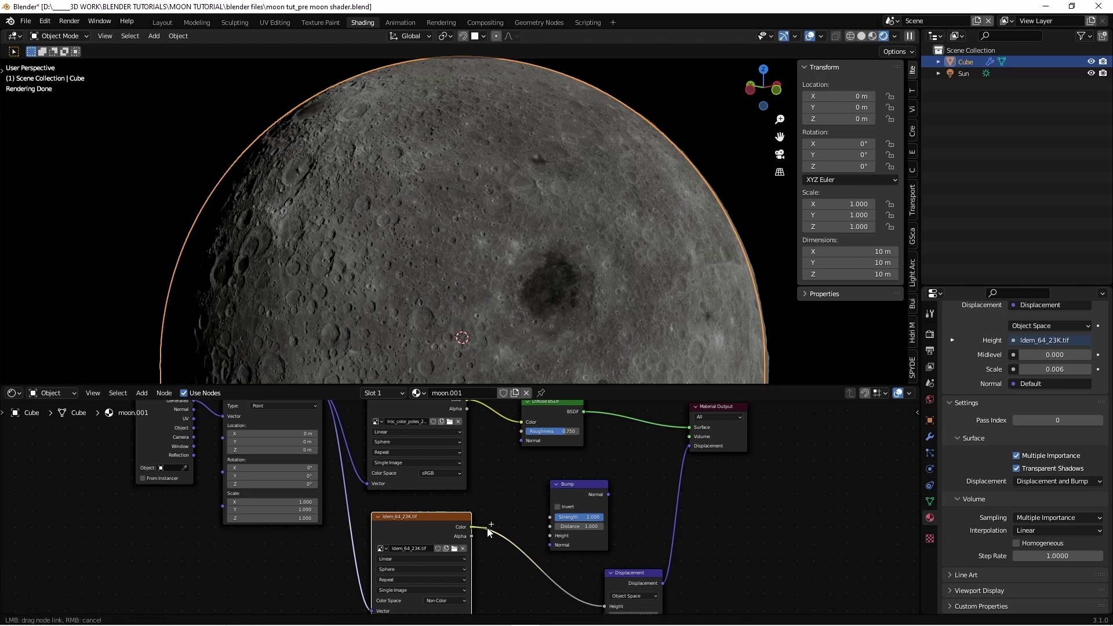
drag(554, 543, 552, 537)
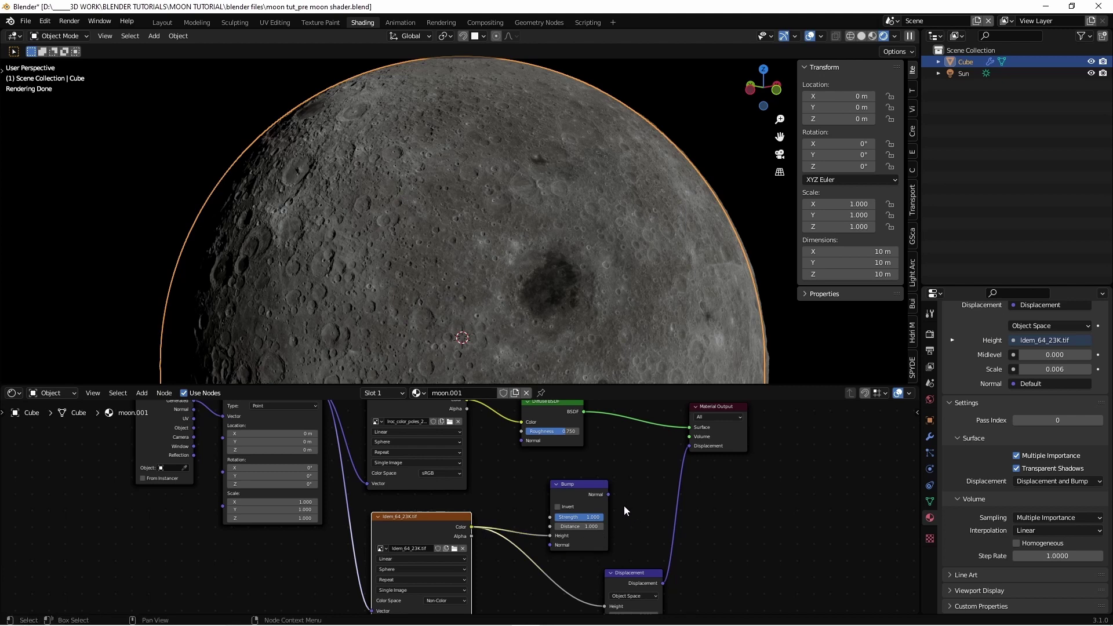
scroll(569, 418, down, 1)
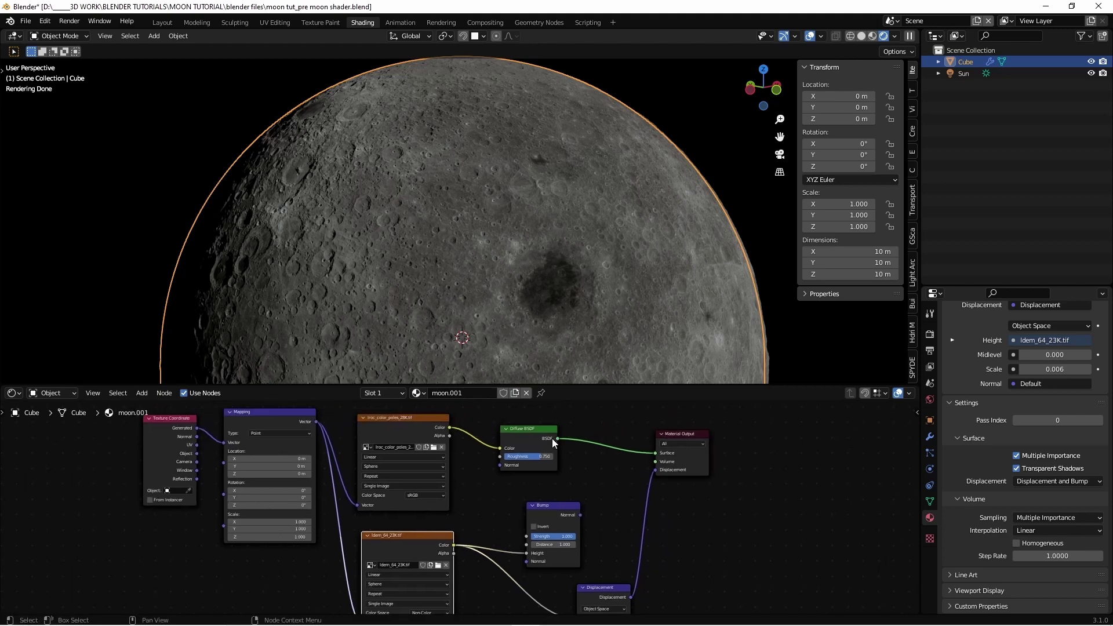
drag(542, 446, 627, 447)
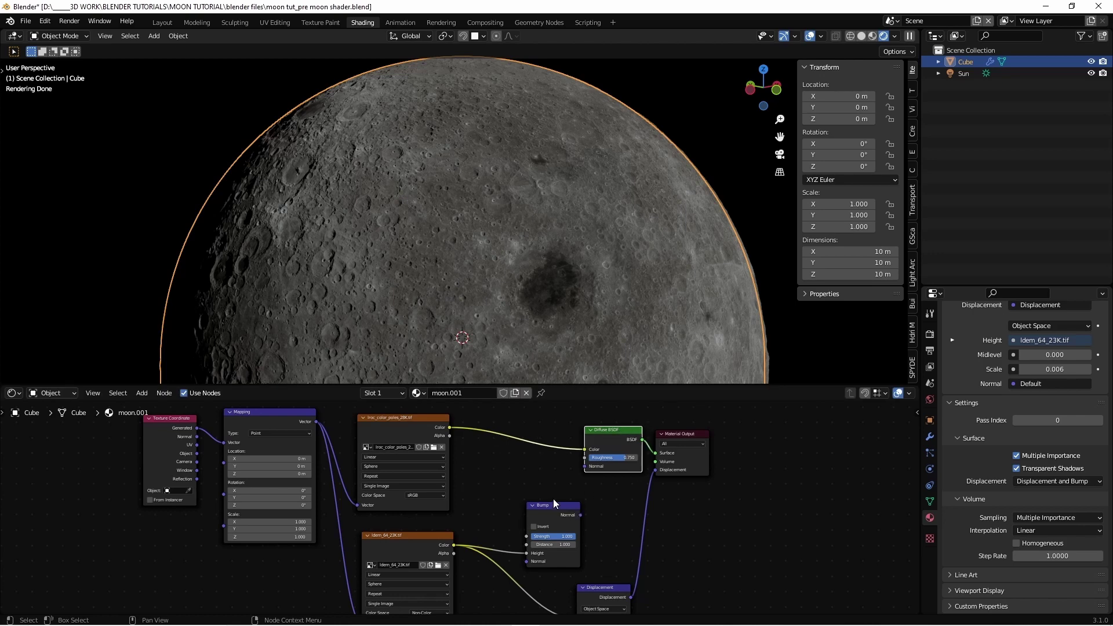
click(554, 505)
drag(554, 505, 586, 470)
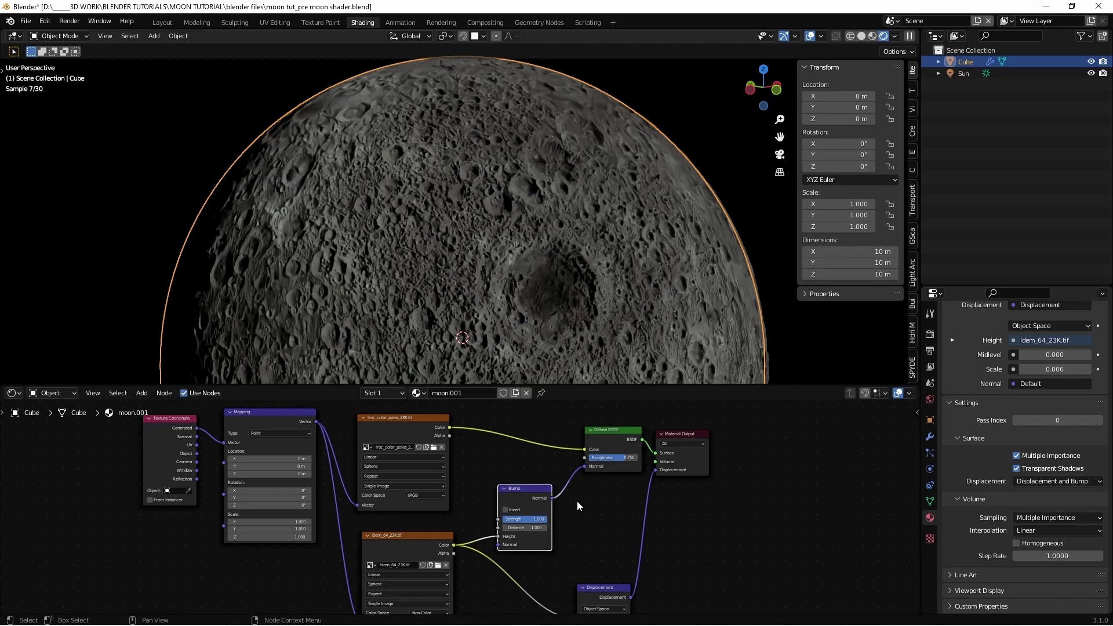
scroll(597, 528, up, 3)
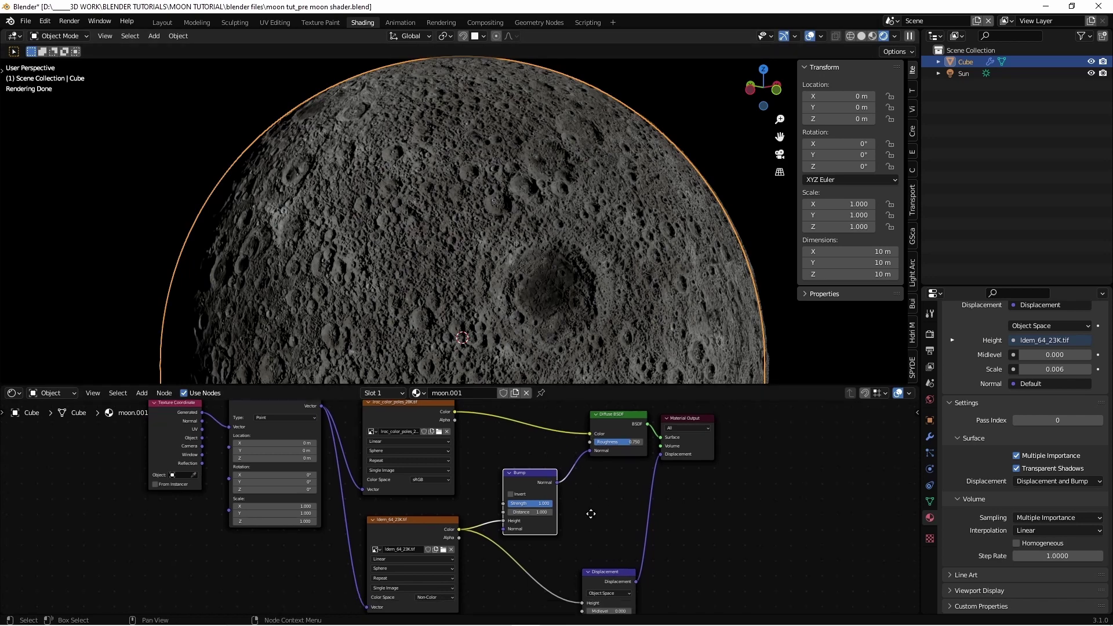
scroll(582, 547, up, 3)
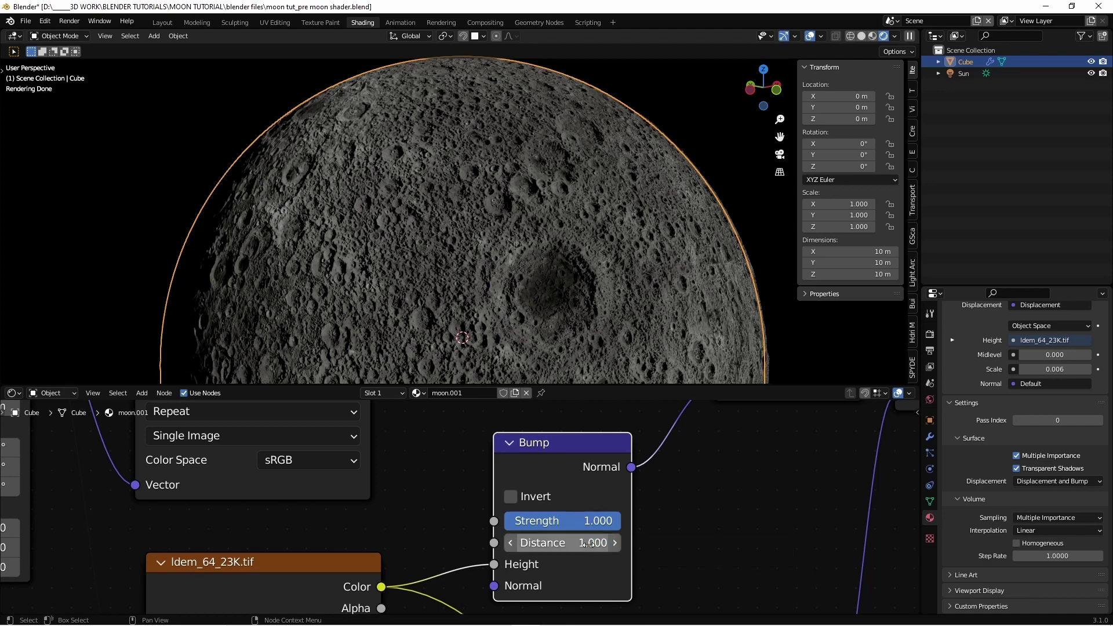
Set the Bump node's Distance to 0.002
click(588, 544)
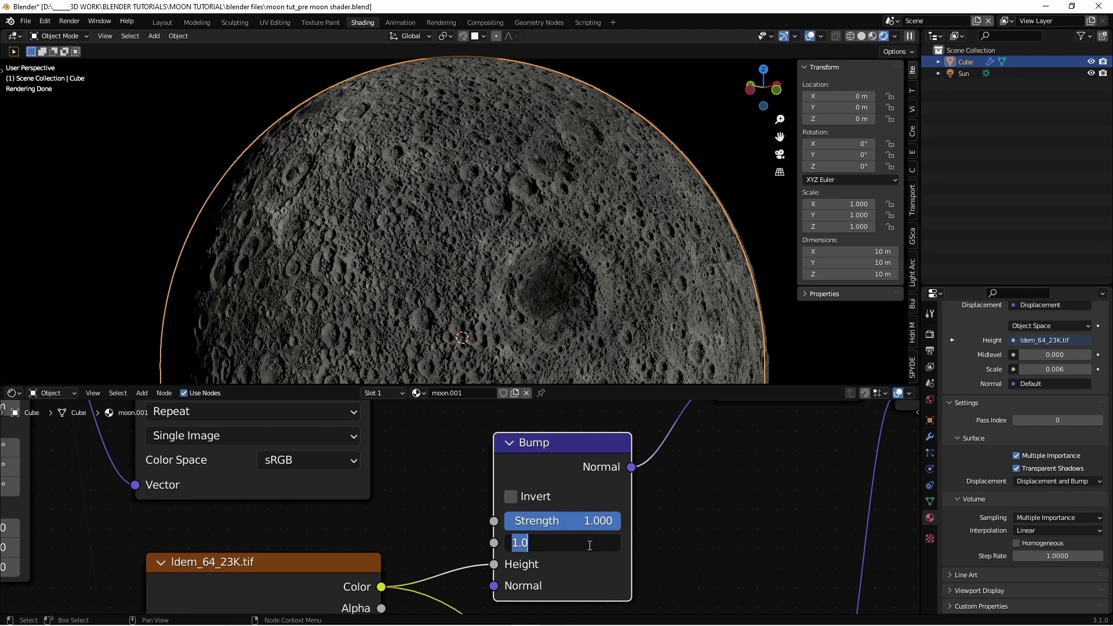
text(.002)
key(Return)
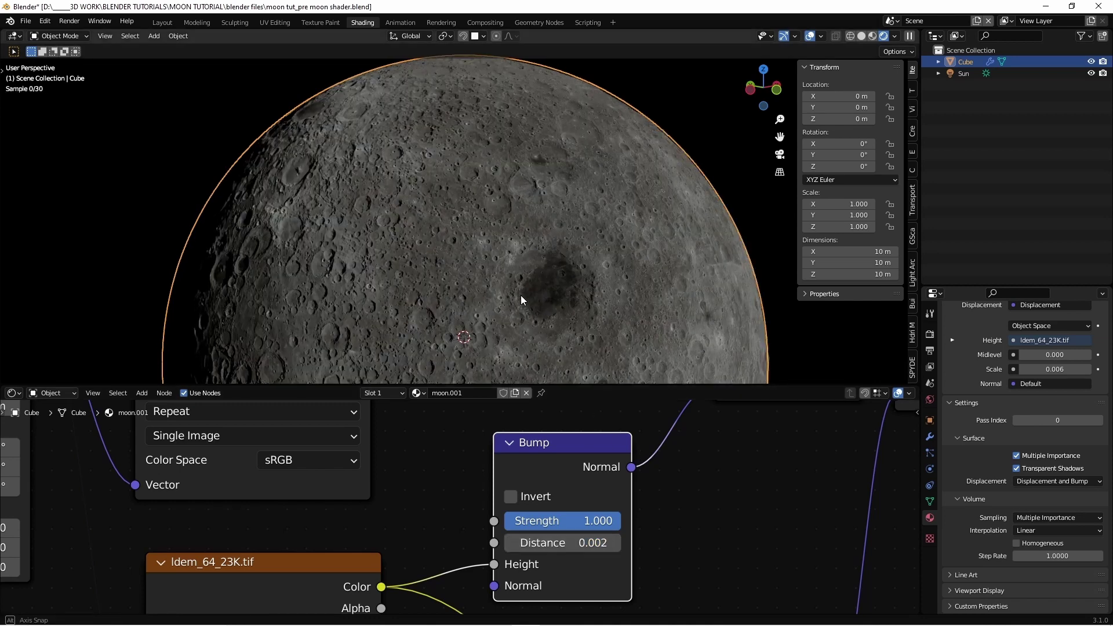
Examine the bump-mapped craters up close and from several angles, including along the moon's shadow edge
middle_drag(521, 294, 603, 322)
scroll(541, 307, up, 5)
scroll(548, 290, down, 5)
drag(779, 137, 591, 240)
middle_drag(592, 240, 331, 296)
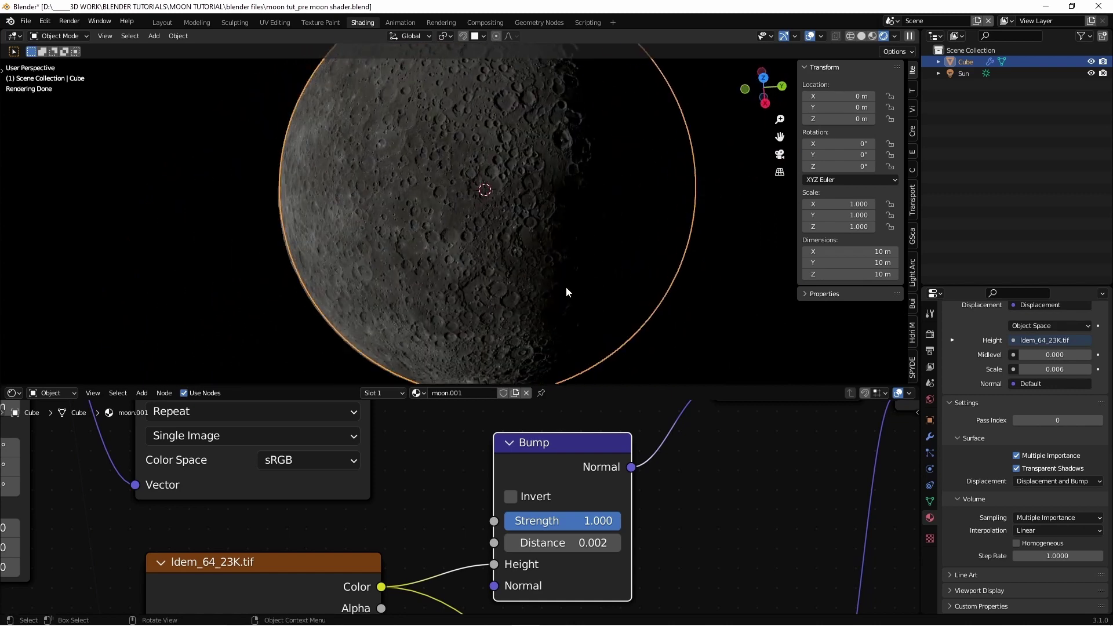
middle_drag(567, 289, 594, 147)
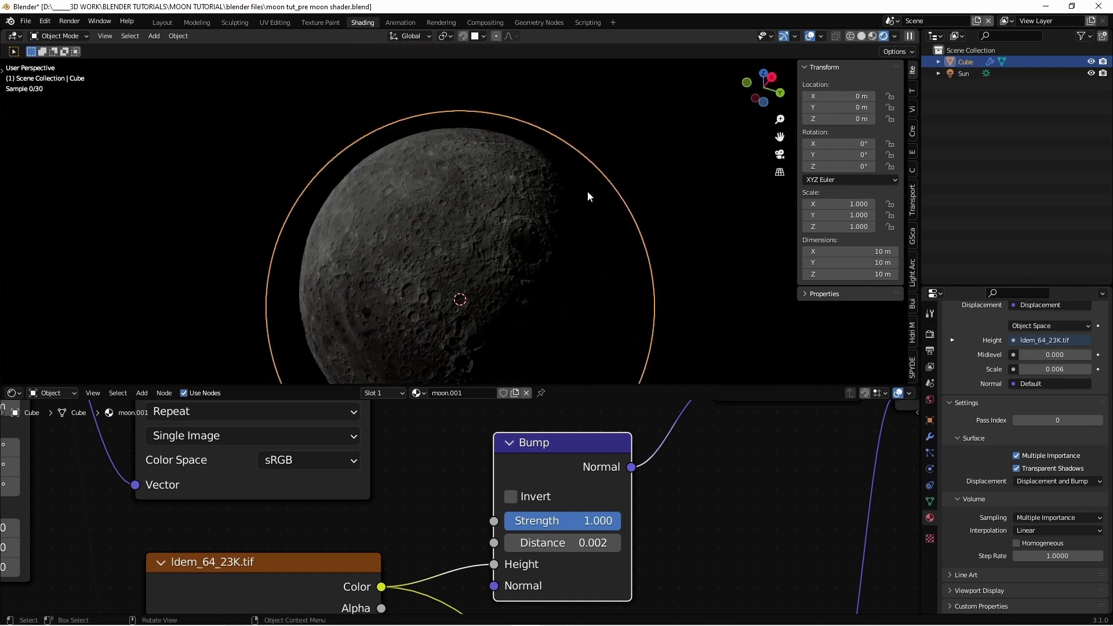
scroll(591, 194, up, 5)
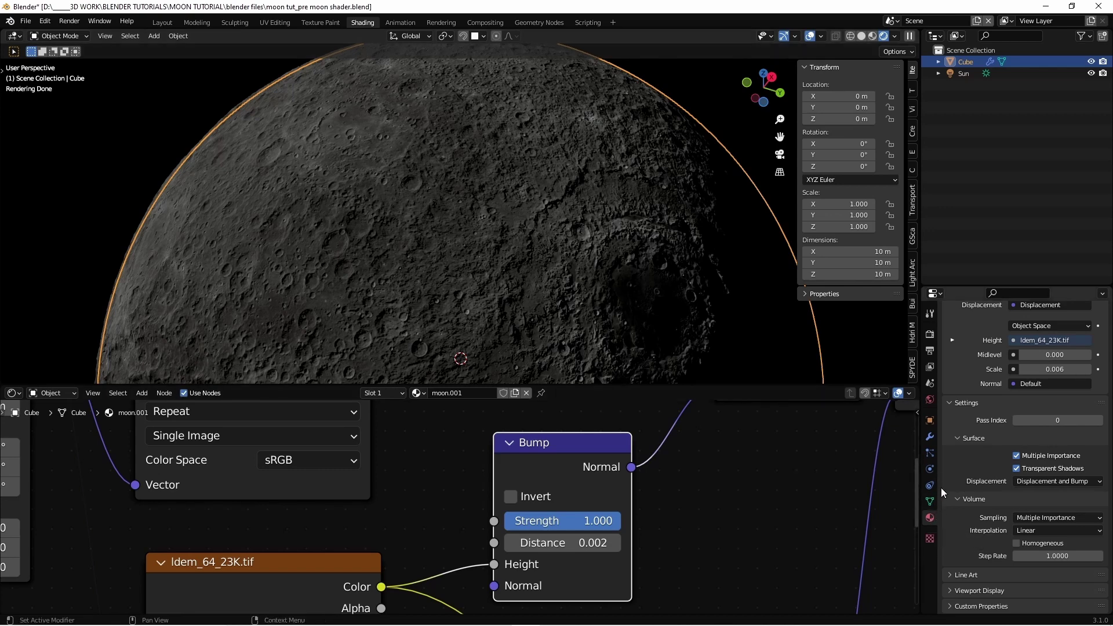
Set the Sun light's Strength to 4 and check the brighter moon from another angle
click(965, 73)
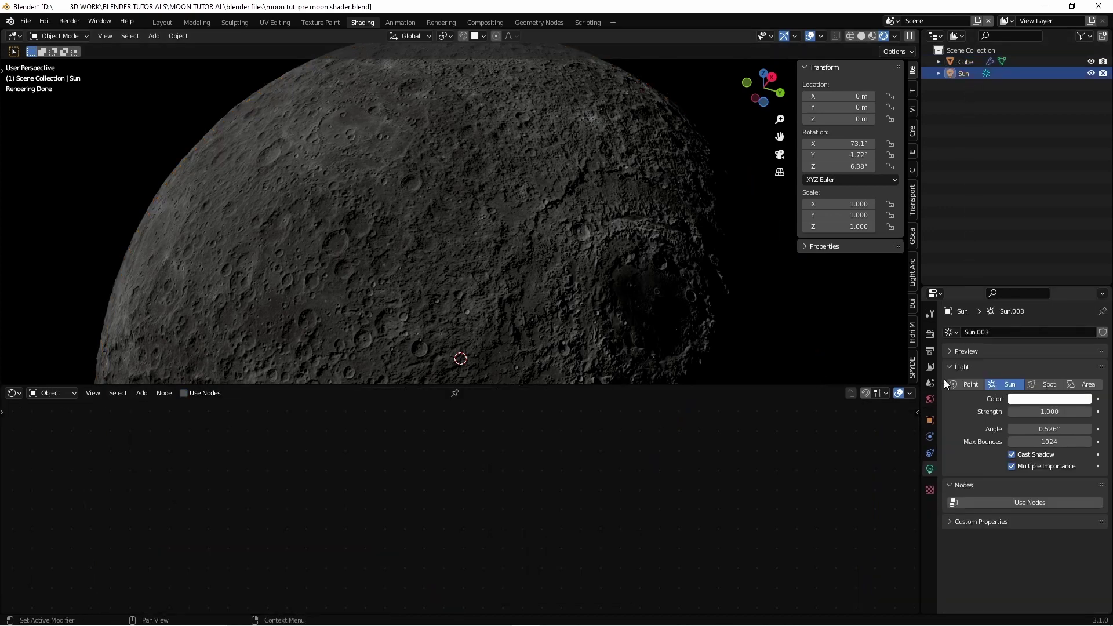
click(1045, 411)
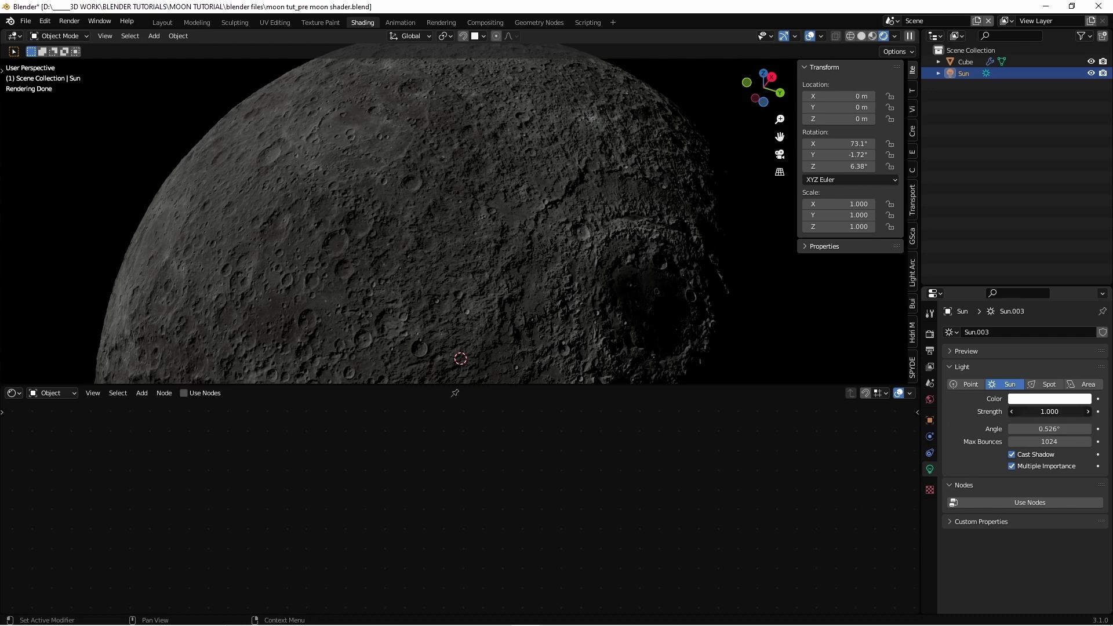
text(4)
key(Return)
scroll(659, 281, down, 5)
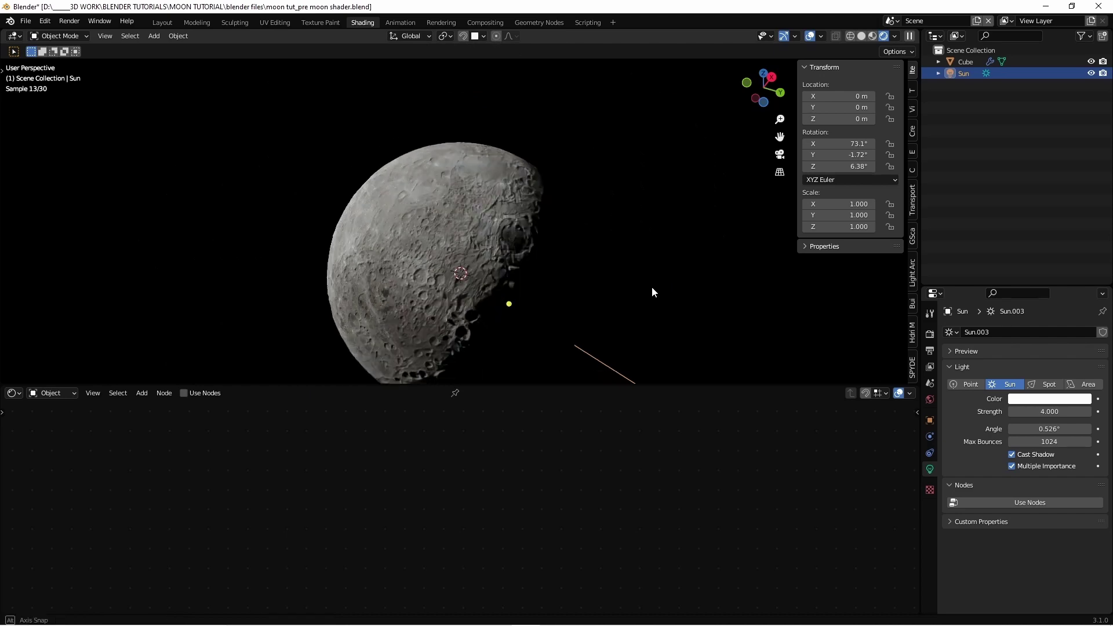
middle_drag(652, 287, 846, 325)
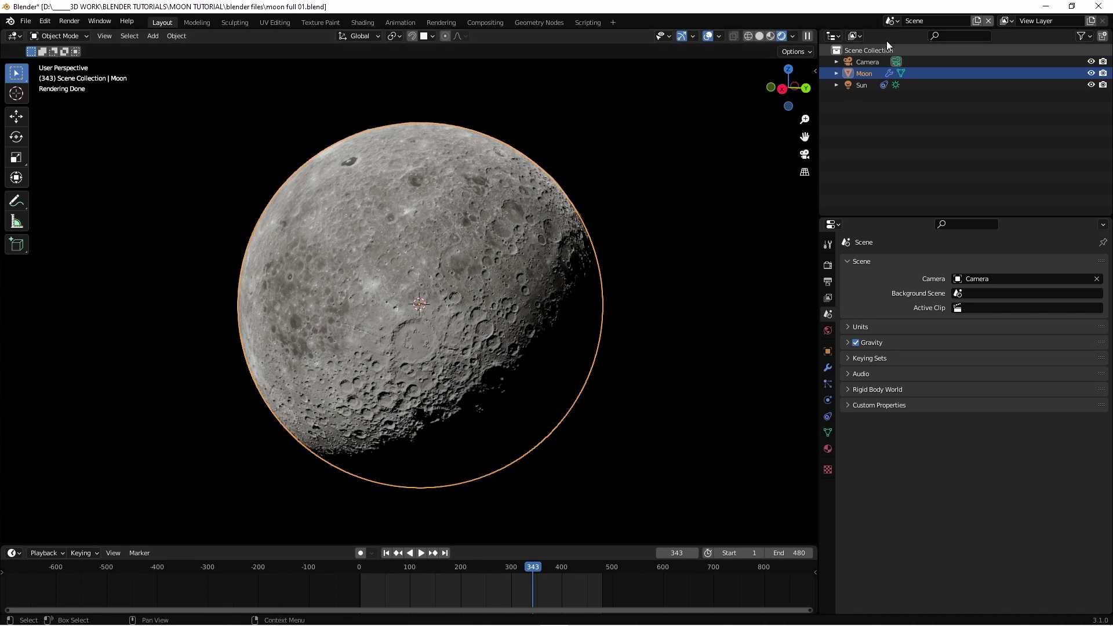
Select the camera, locate it relative to the moon, switch to the camera view and widen the 3D viewport
click(868, 62)
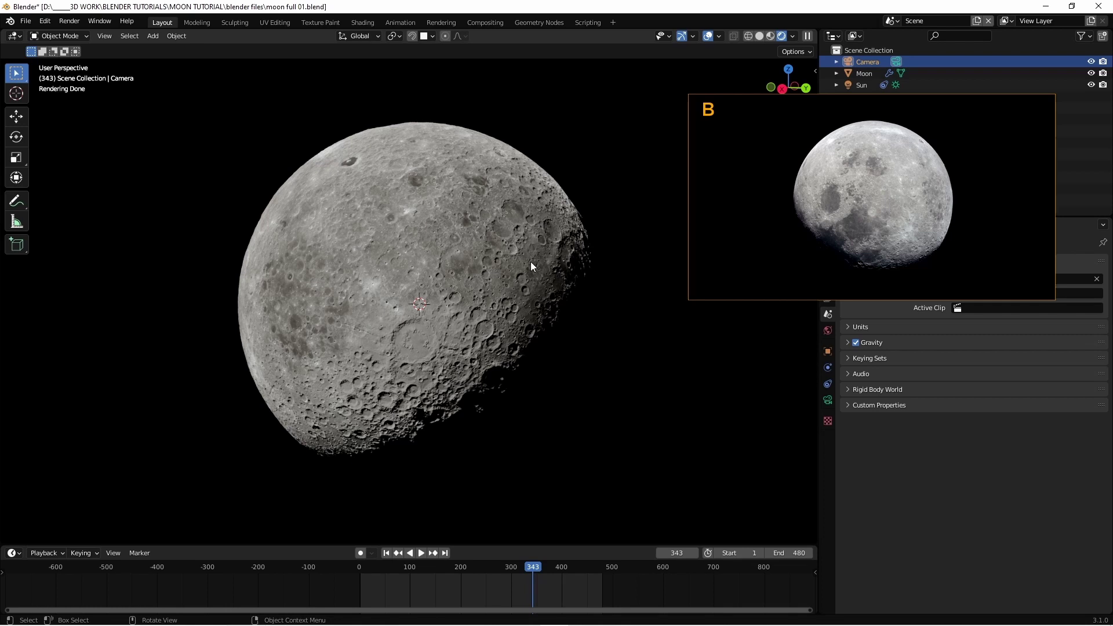
scroll(531, 262, down, 8)
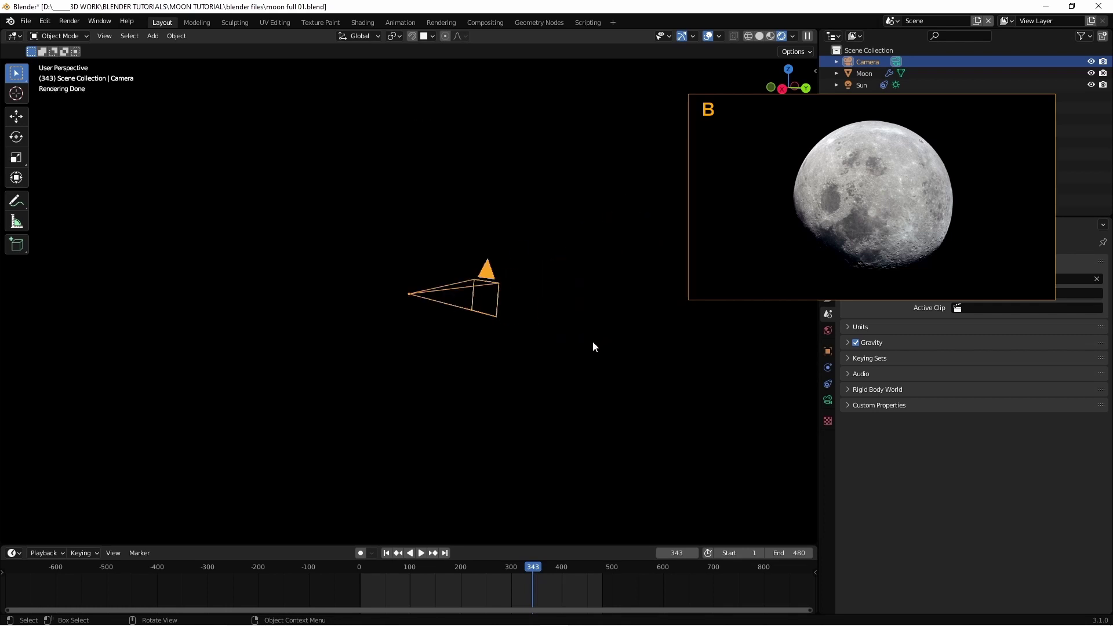
middle_drag(544, 358, 725, 482)
scroll(645, 377, up, 4)
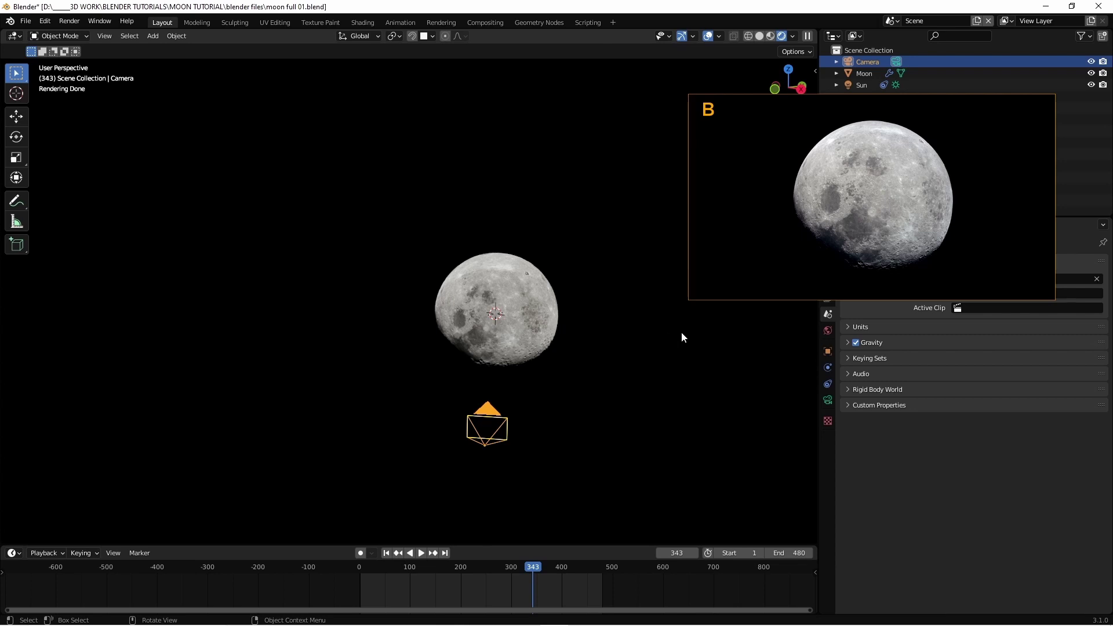
key(KP_0)
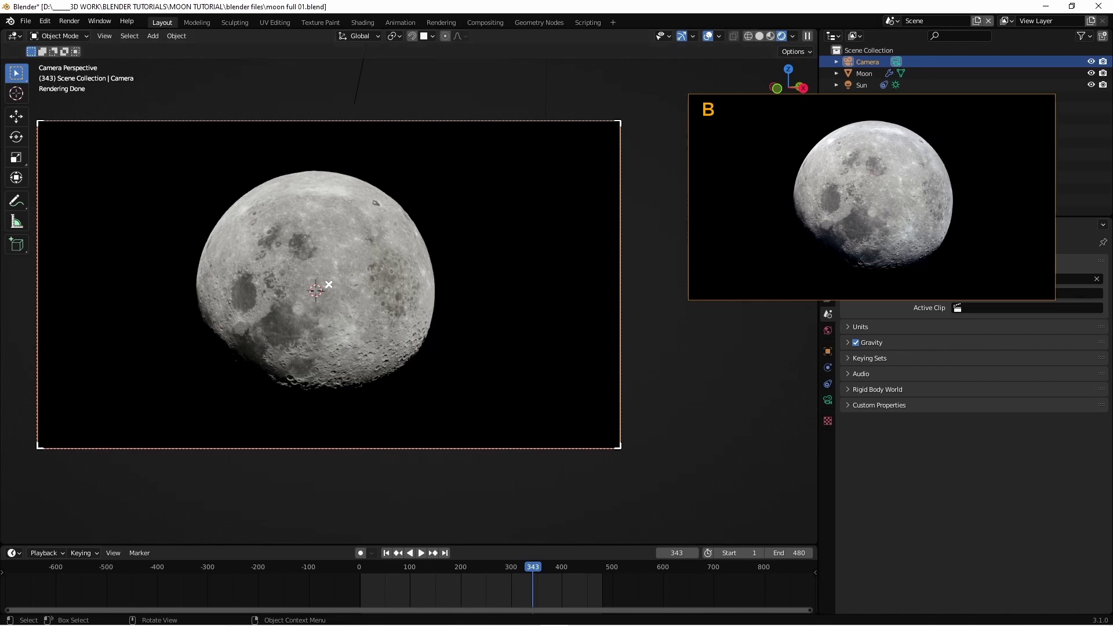
drag(819, 197, 1041, 197)
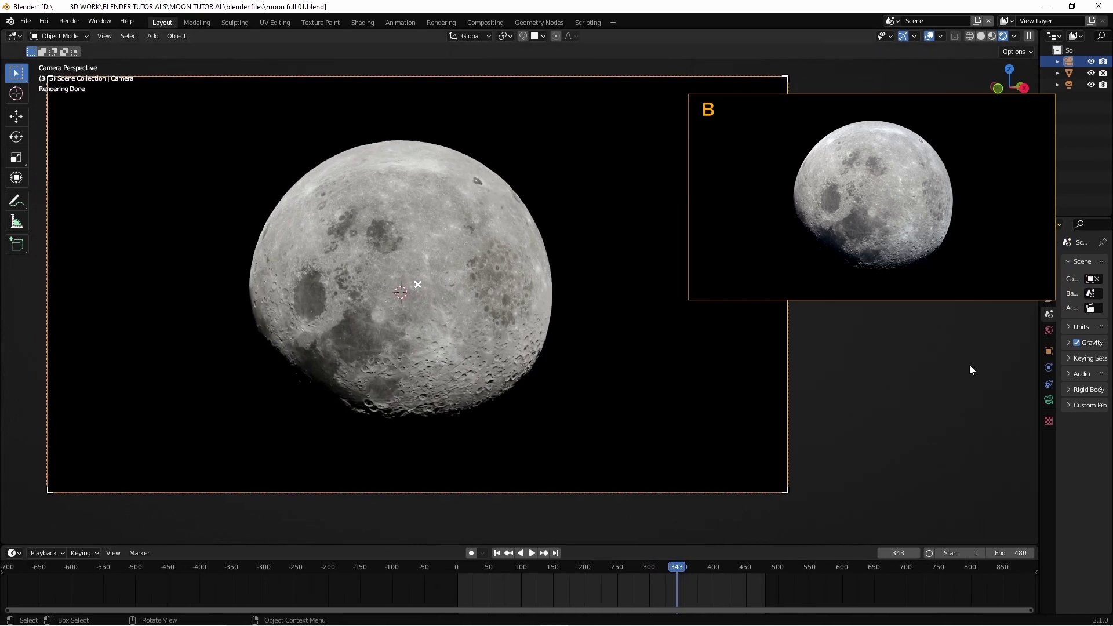